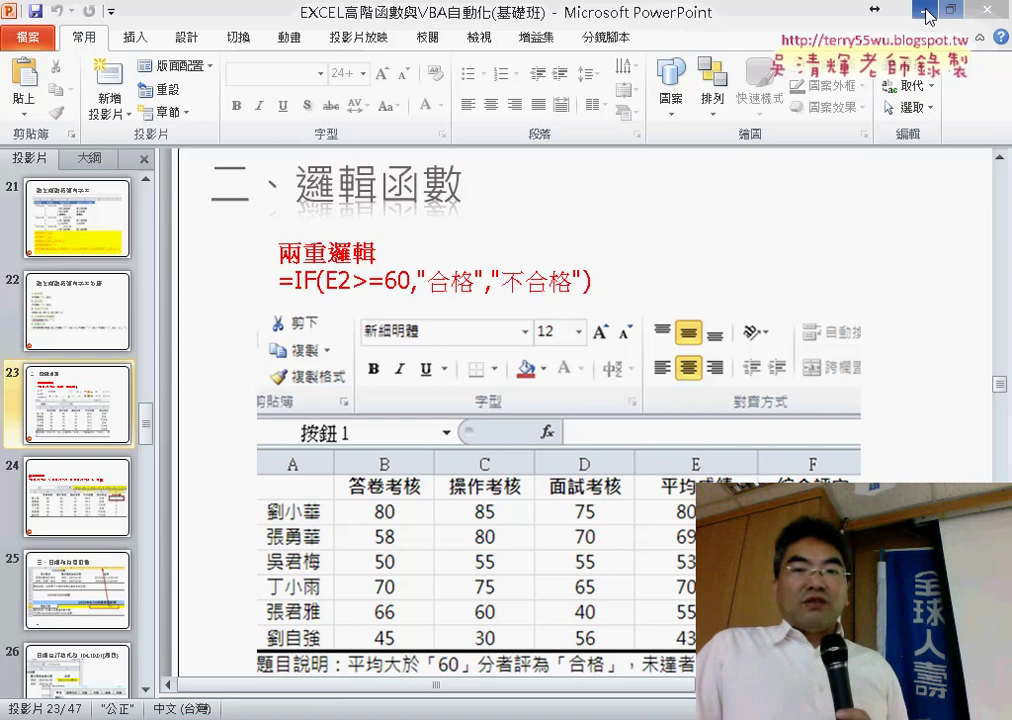
# - Minimize PowerPoint to reveal the 02邏輯函數 folder in File Explorer
pyautogui.click(735, 12)
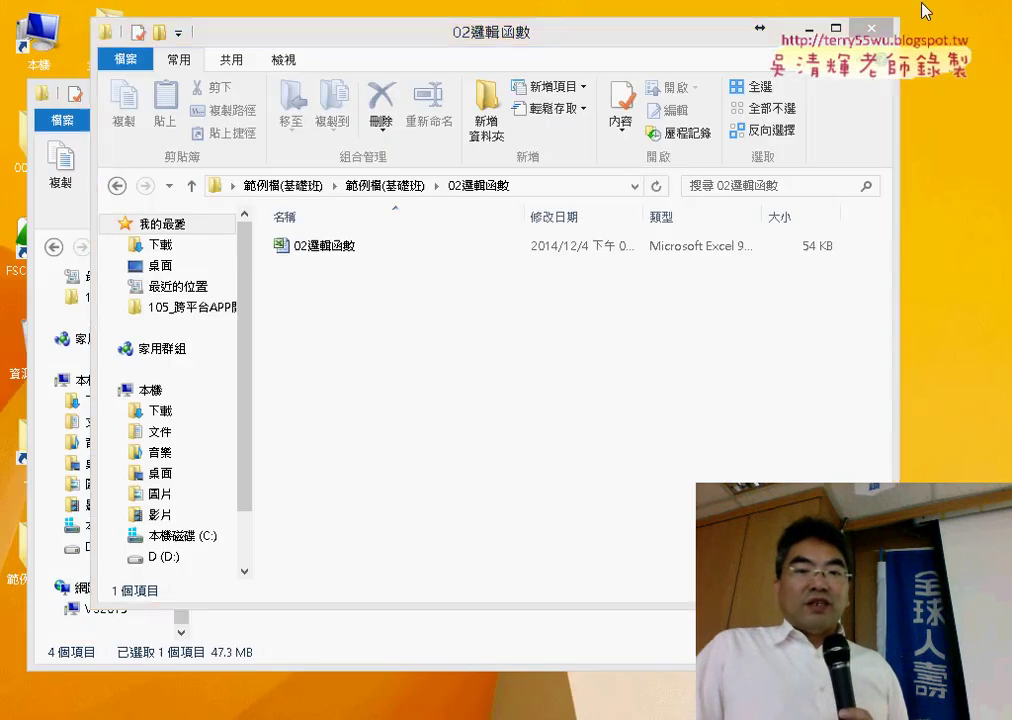
pyautogui.doubleClick(372, 253)
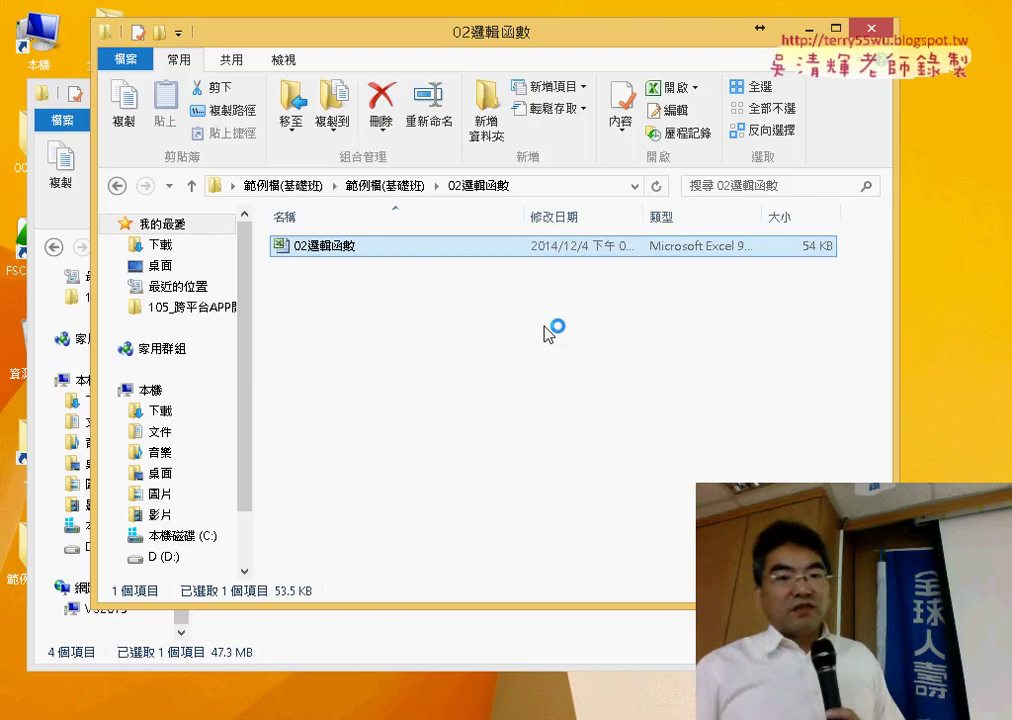
# - Close the 01文字與資料函數 workbook, saving its changes
pyautogui.click(812, 29)
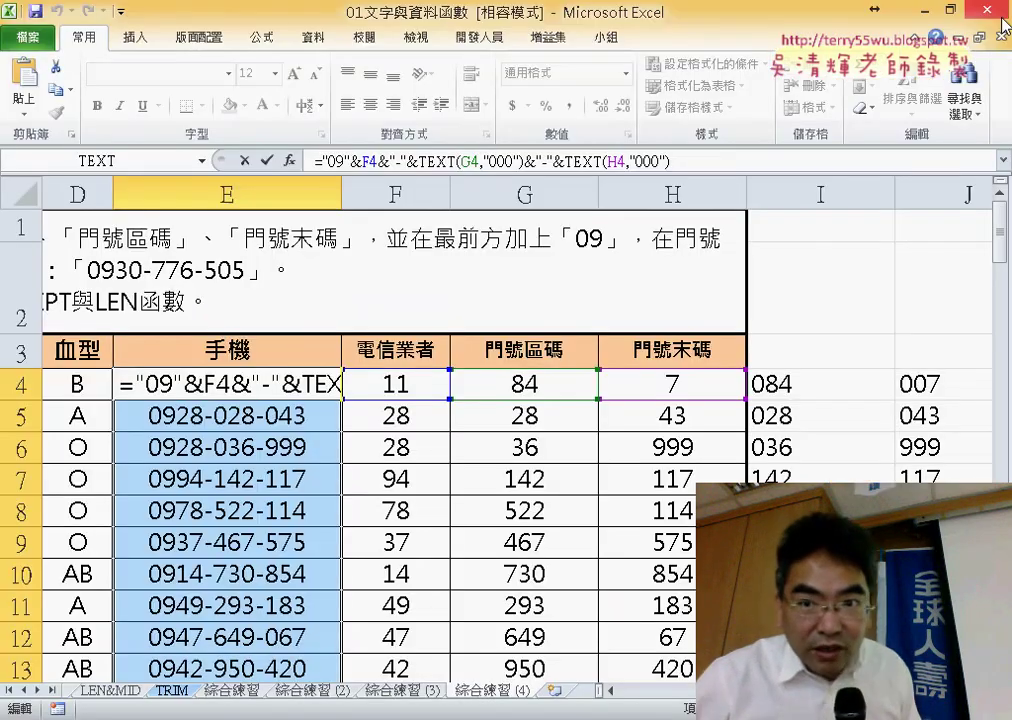
pyautogui.click(1004, 20)
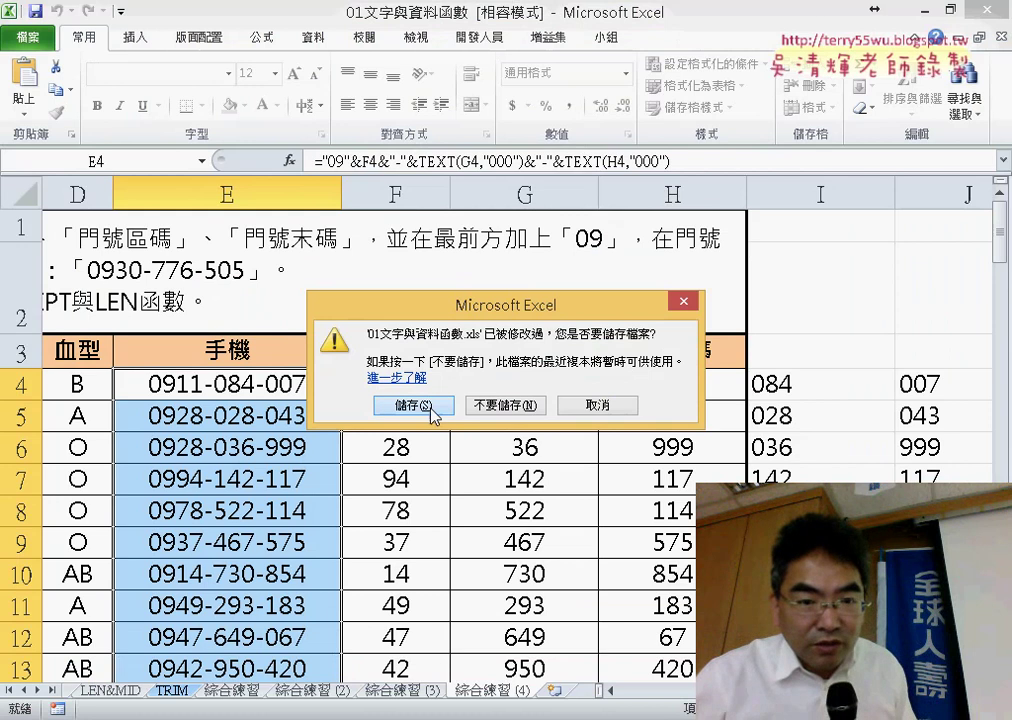
pyautogui.click(434, 410)
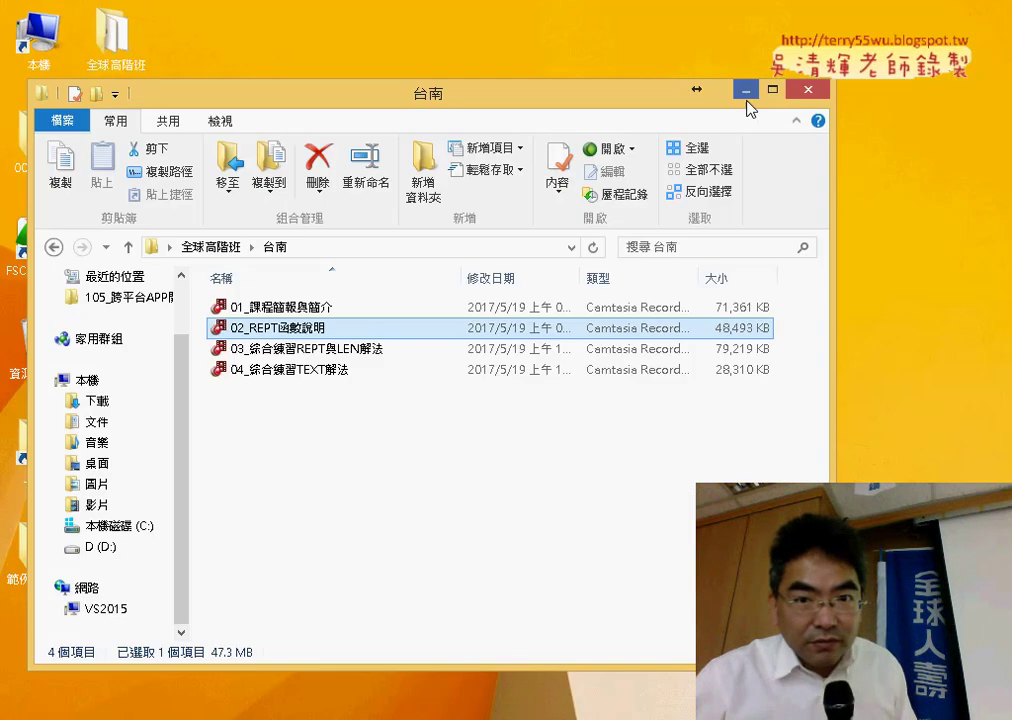
# - Open the 02邏輯函數 workbook from its folder window
pyautogui.click(745, 90)
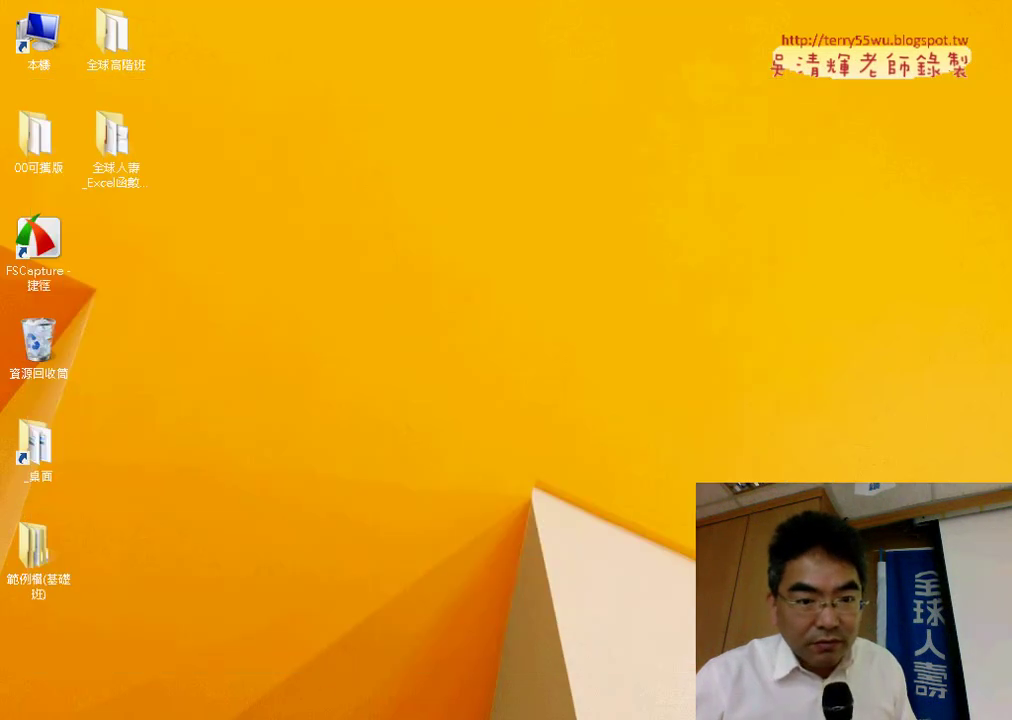
pyautogui.click(330, 580)
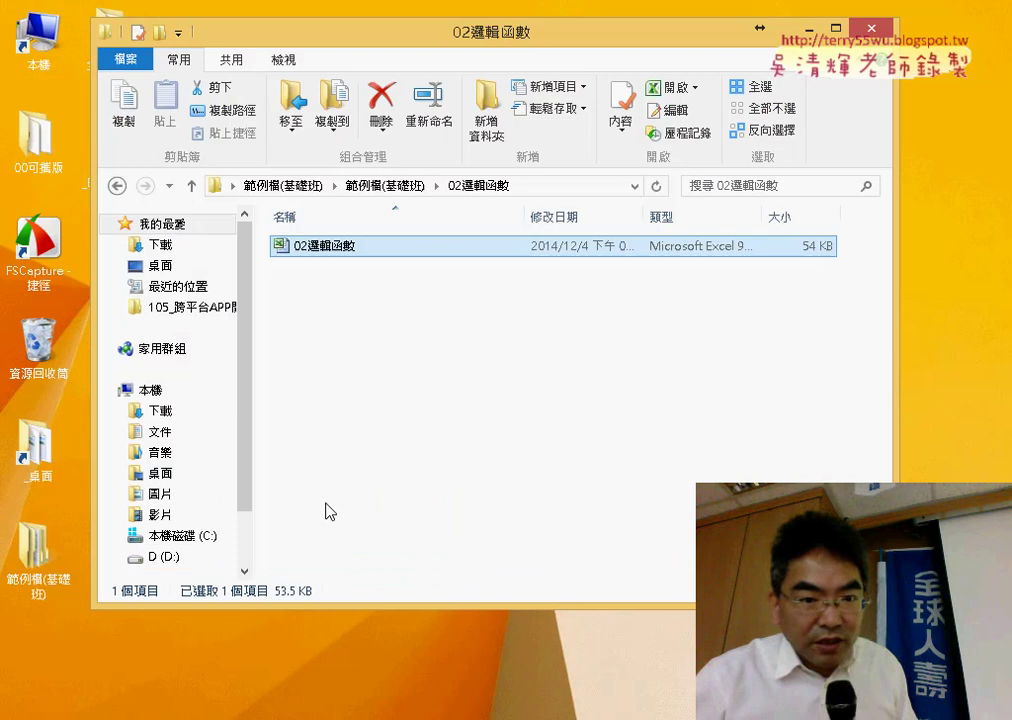
pyautogui.doubleClick(373, 256)
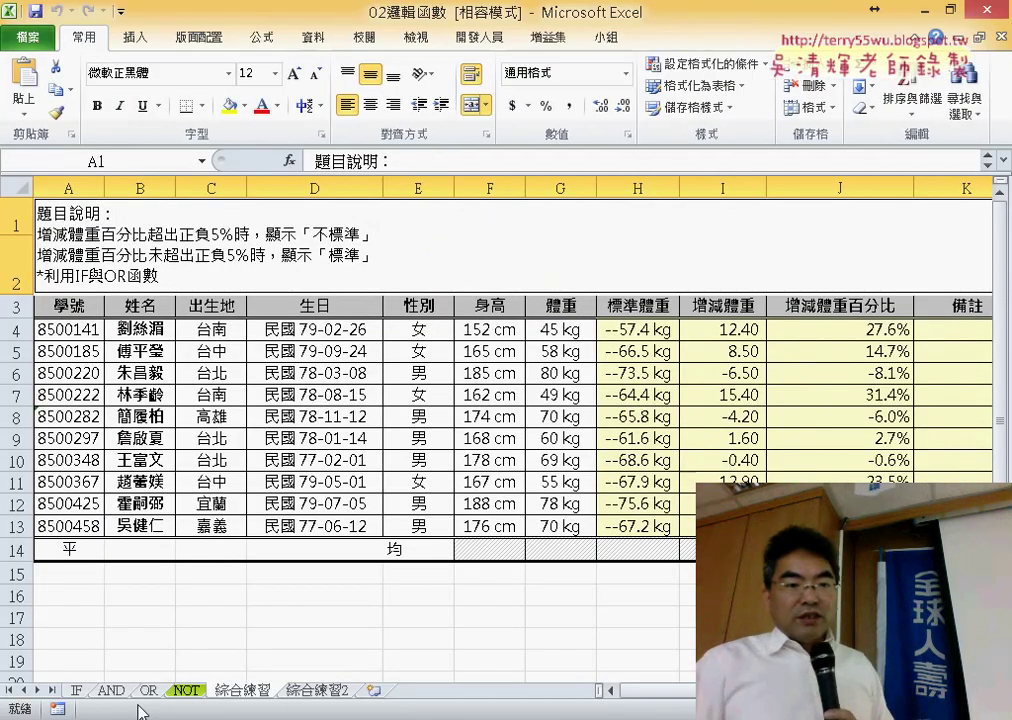
# - Switch to the IF sheet, check E2's =AVERAGE(B2:D2) formula, and zoom the table
pyautogui.click(78, 690)
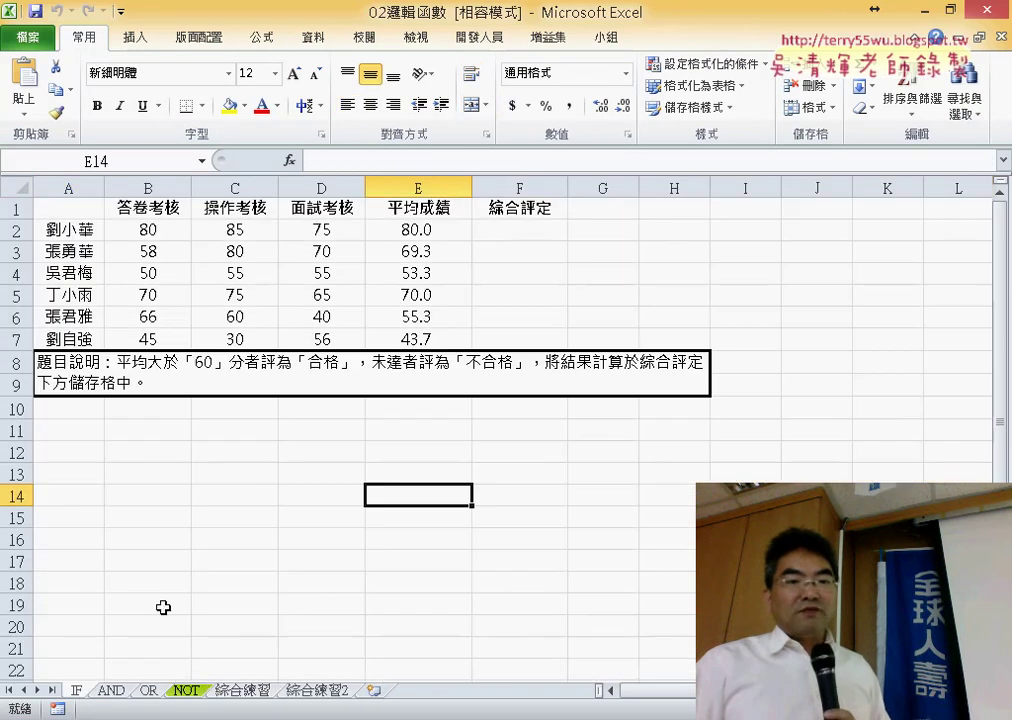
pyautogui.click(547, 225)
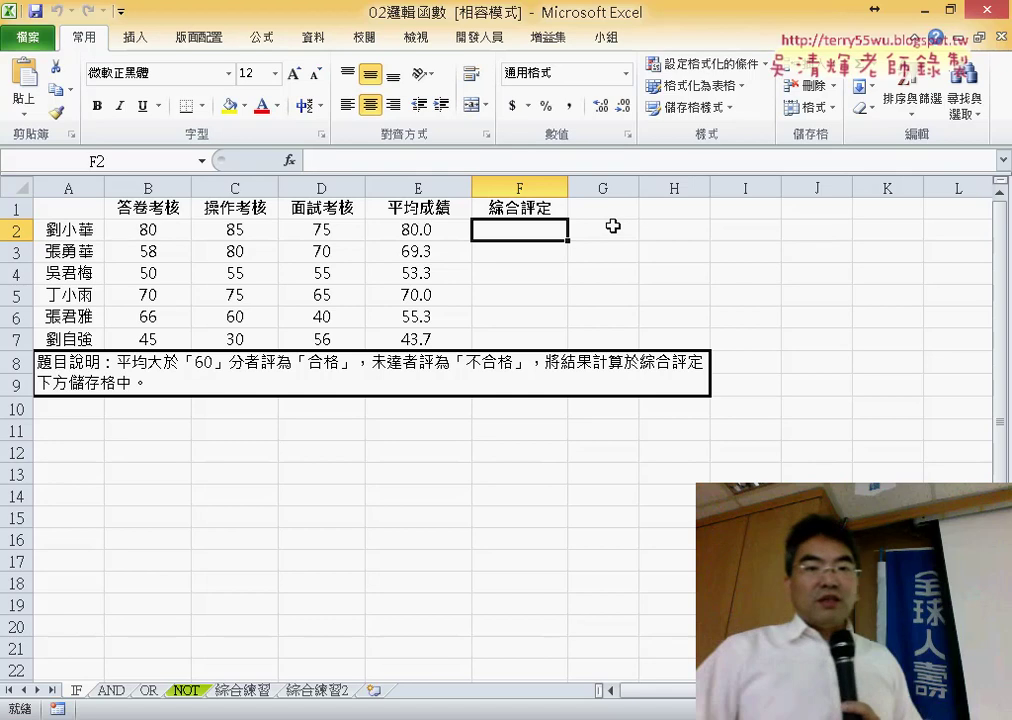
pyautogui.click(454, 226)
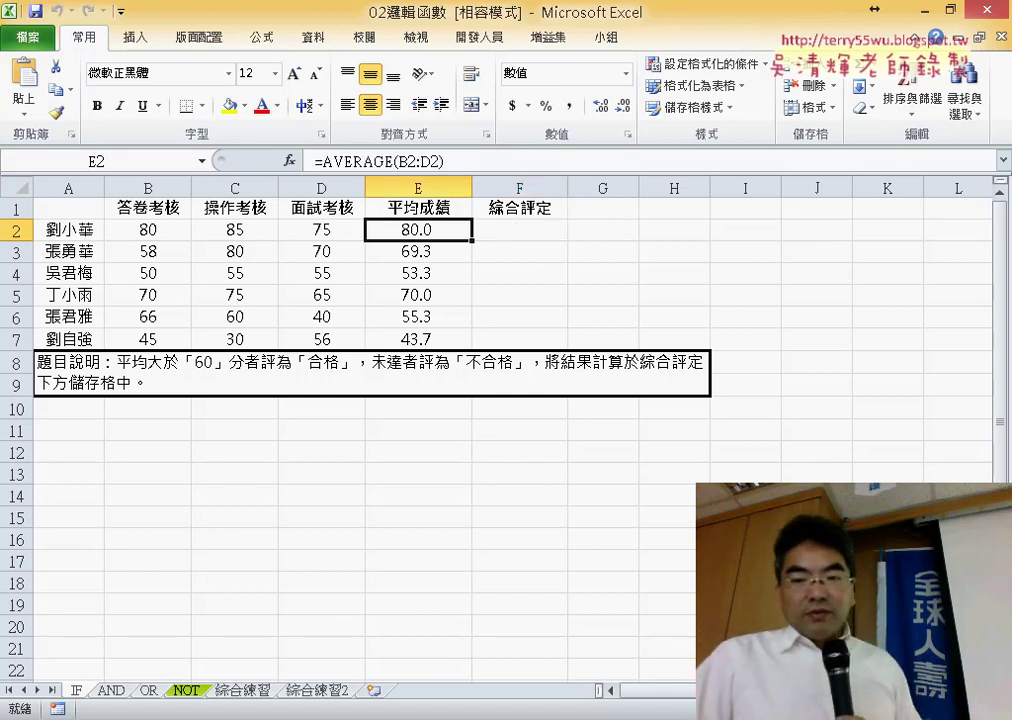
pyautogui.keyDown('ctrl'); pyautogui.scroll(2, 500, 430); pyautogui.keyUp('ctrl')
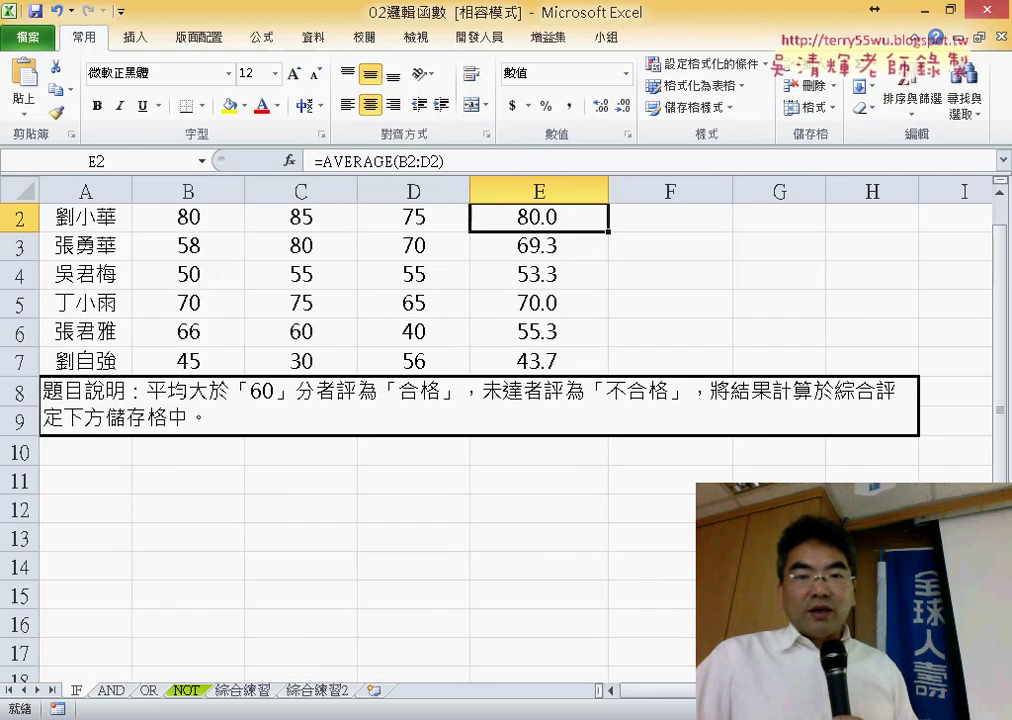
pyautogui.scroll(1, 500, 430)
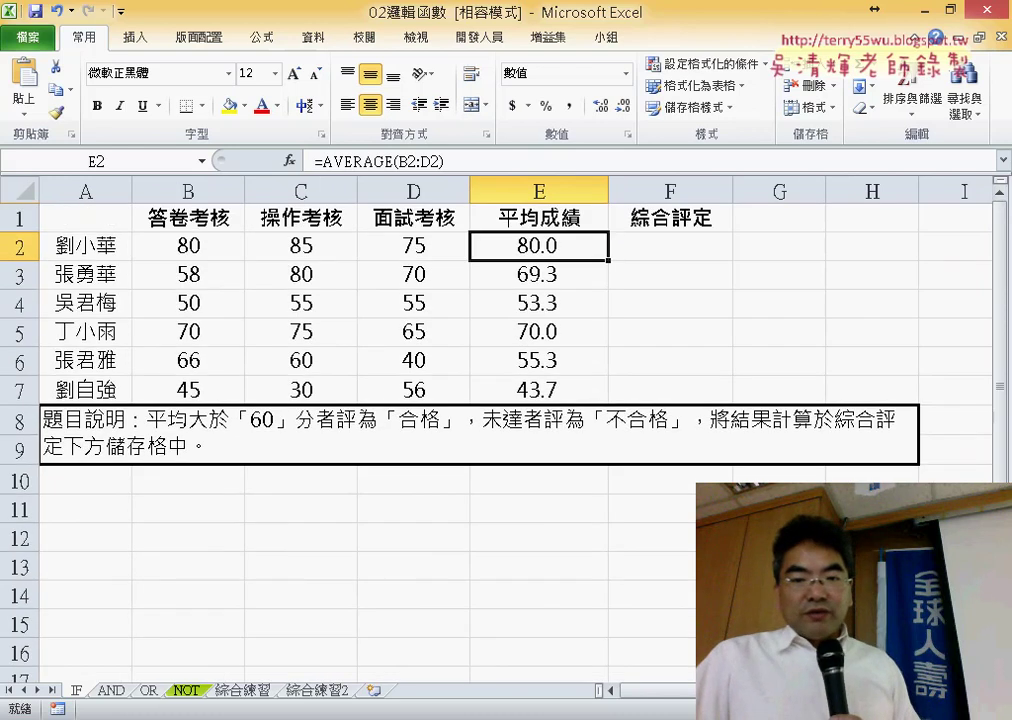
pyautogui.keyDown('ctrl'); pyautogui.scroll(5, 500, 430); pyautogui.keyUp('ctrl')
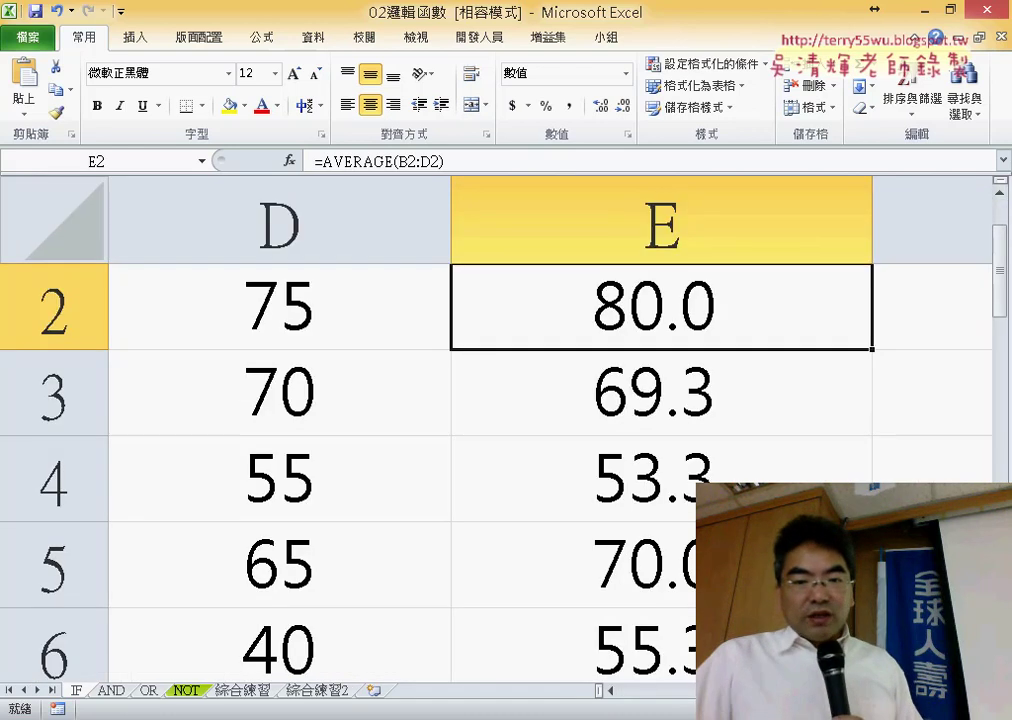
pyautogui.keyDown('ctrl'); pyautogui.scroll(-1, 500, 430); pyautogui.keyUp('ctrl')
pyautogui.keyDown('ctrl'); pyautogui.scroll(-1, 500, 430); pyautogui.keyUp('ctrl')
pyautogui.keyDown('ctrl'); pyautogui.scroll(-1, 500, 430); pyautogui.keyUp('ctrl')
pyautogui.keyDown('ctrl'); pyautogui.scroll(-1, 500, 430); pyautogui.keyUp('ctrl')
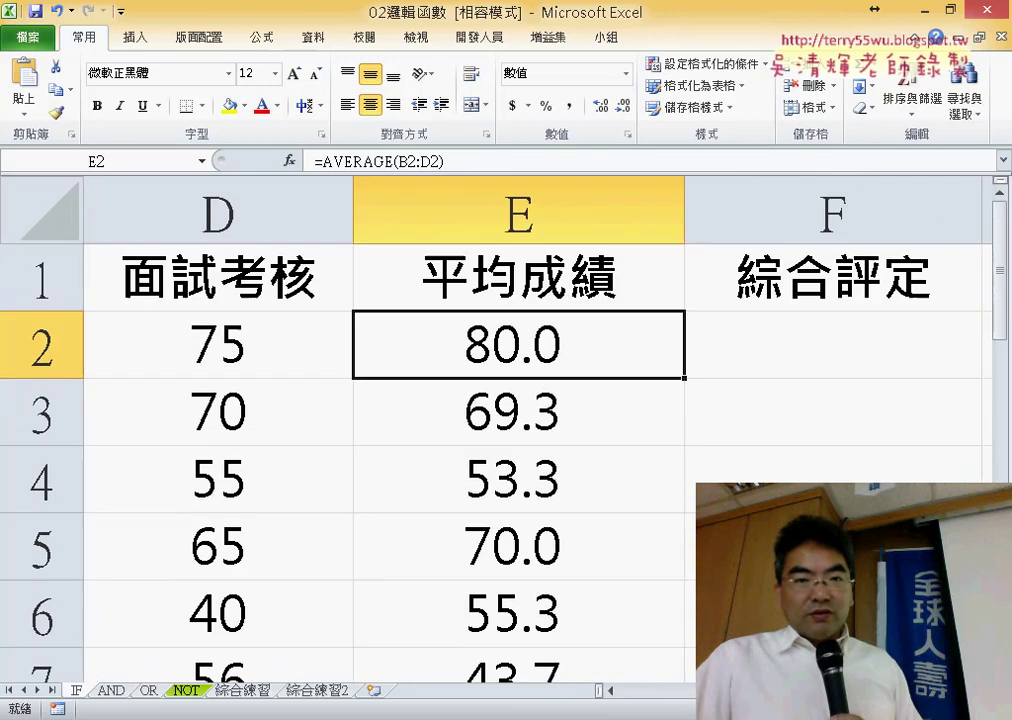
pyautogui.keyDown('ctrl'); pyautogui.scroll(-1, 500, 430); pyautogui.keyUp('ctrl')
pyautogui.keyDown('ctrl'); pyautogui.scroll(-1, 500, 430); pyautogui.keyUp('ctrl')
pyautogui.keyDown('ctrl'); pyautogui.scroll(-1, 500, 430); pyautogui.keyUp('ctrl')
pyautogui.keyDown('ctrl'); pyautogui.scroll(-1, 500, 430); pyautogui.keyUp('ctrl')
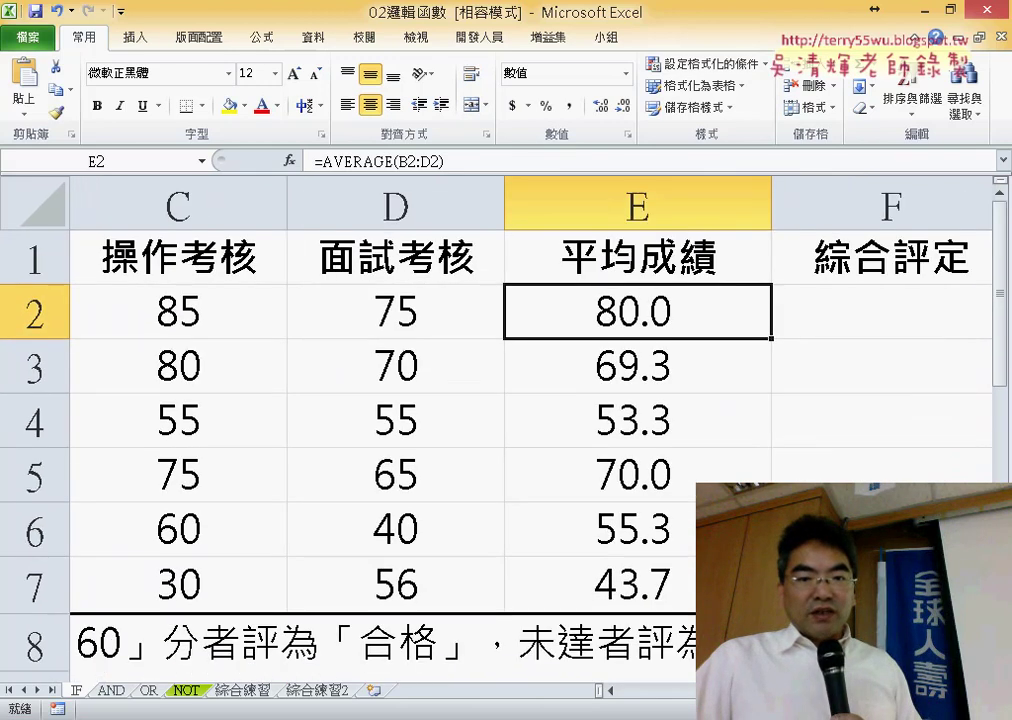
pyautogui.keyDown('ctrl'); pyautogui.scroll(-1, 500, 430); pyautogui.keyUp('ctrl')
pyautogui.keyDown('ctrl'); pyautogui.scroll(-1, 500, 430); pyautogui.keyUp('ctrl')
pyautogui.keyDown('ctrl'); pyautogui.scroll(-1, 500, 430); pyautogui.keyUp('ctrl')
pyautogui.keyDown('ctrl'); pyautogui.scroll(-1, 500, 430); pyautogui.keyUp('ctrl')
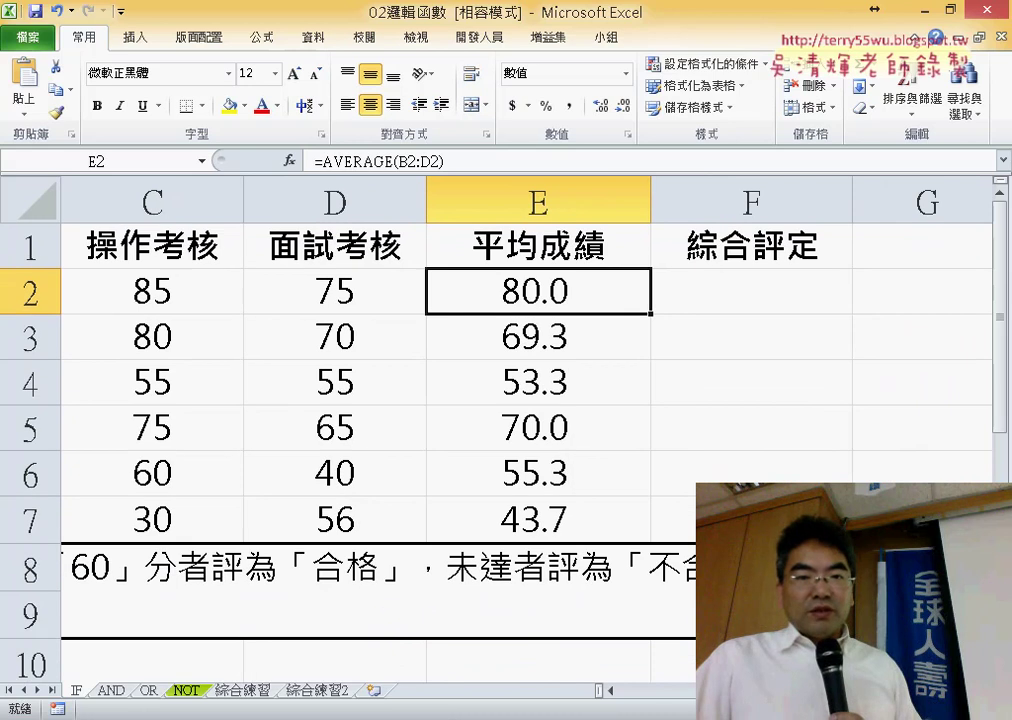
# - Select cell F2 under the 綜合評定 heading
pyautogui.click(805, 296)
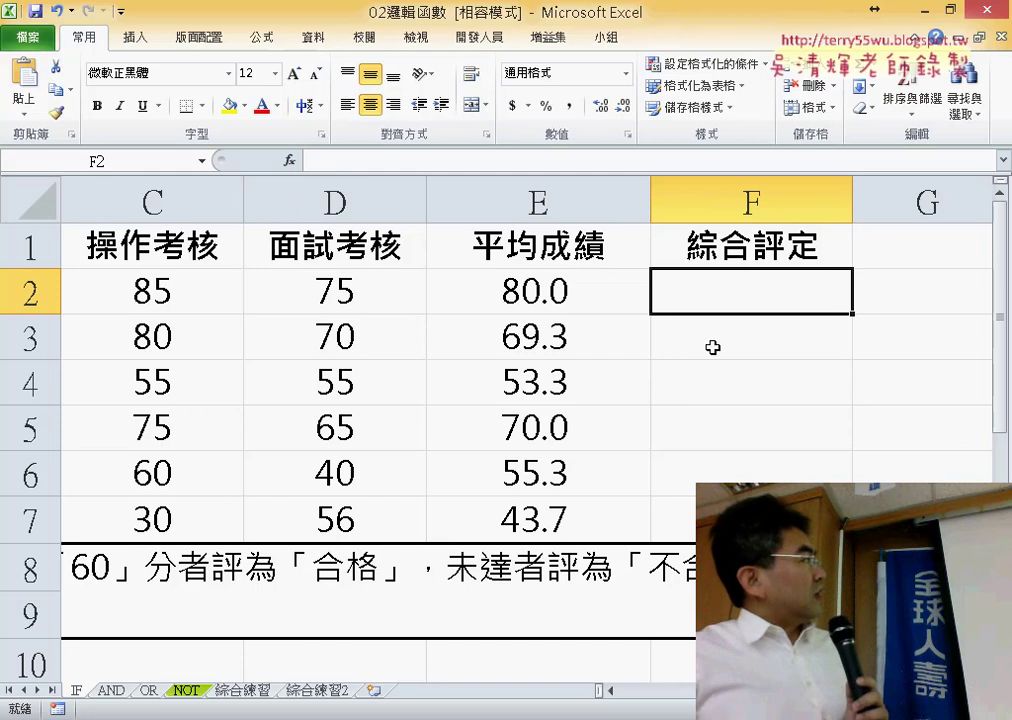
pyautogui.click(580, 160)
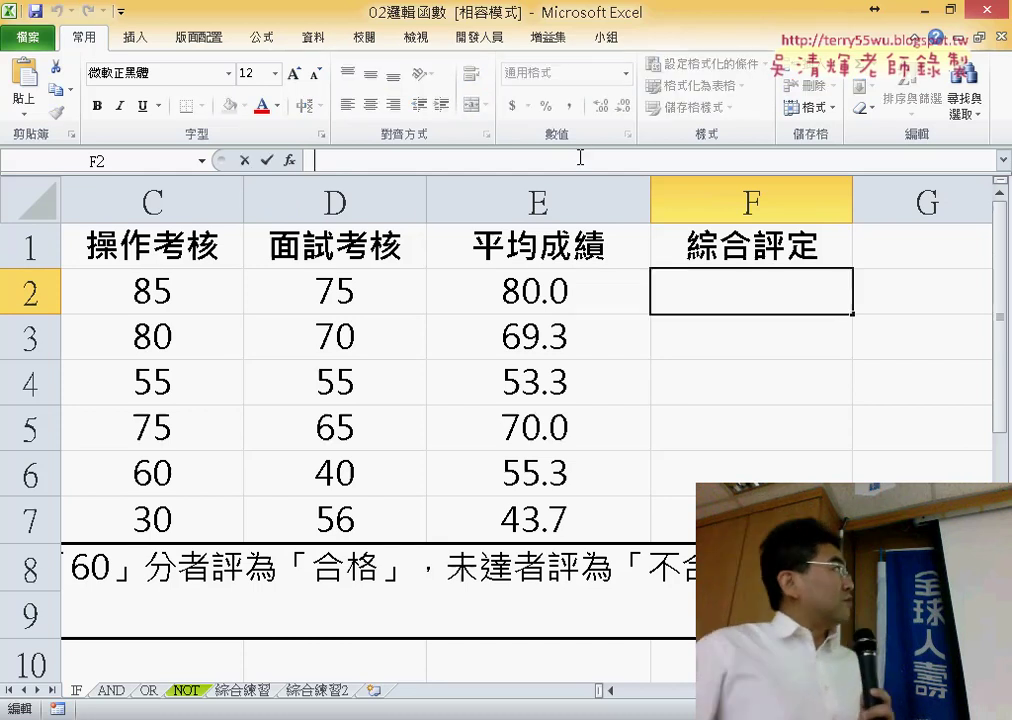
pyautogui.click(742, 356)
pyautogui.click(736, 302)
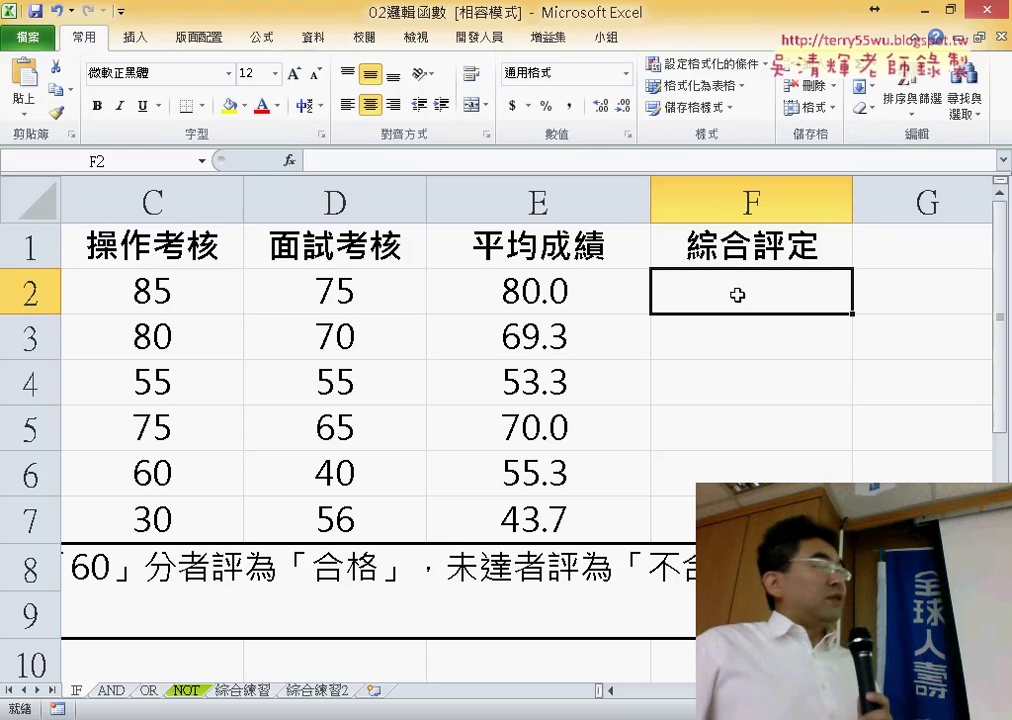
# - Insert the IF function from the 邏輯 category into cell F2
pyautogui.click(290, 160)
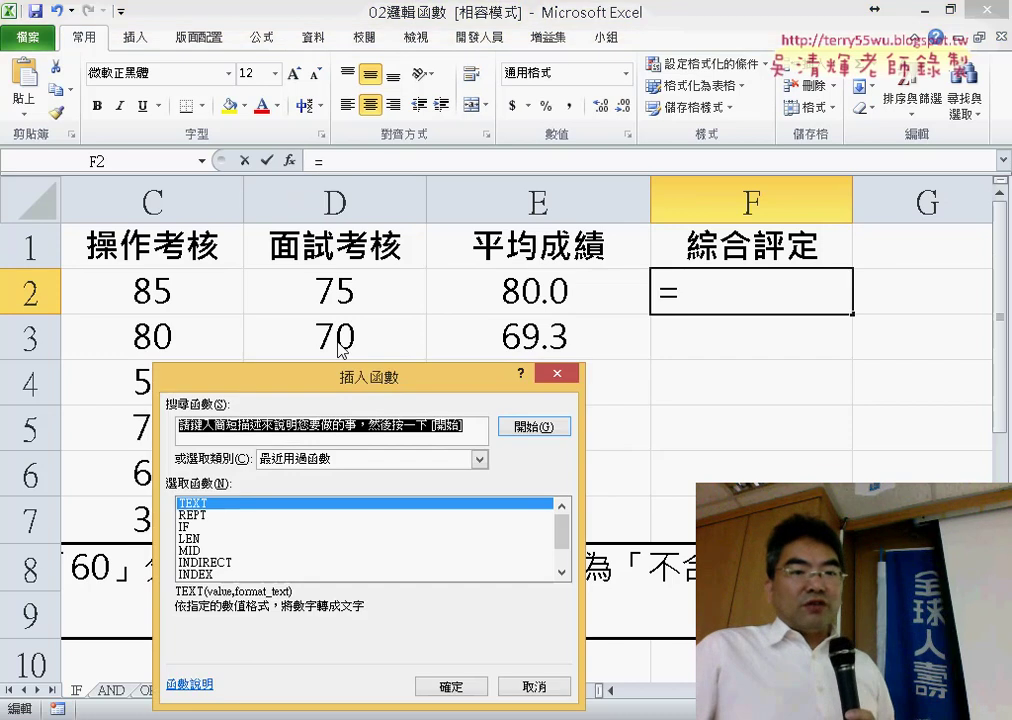
pyautogui.moveTo(343, 386); pyautogui.dragTo(403, 122)
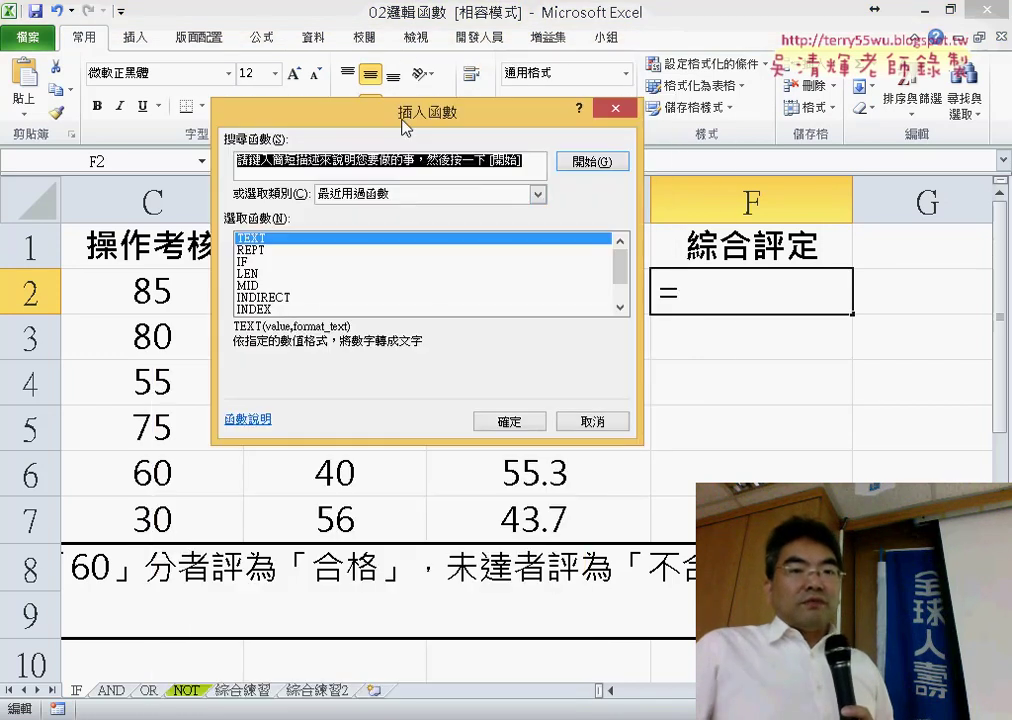
pyautogui.click(418, 197)
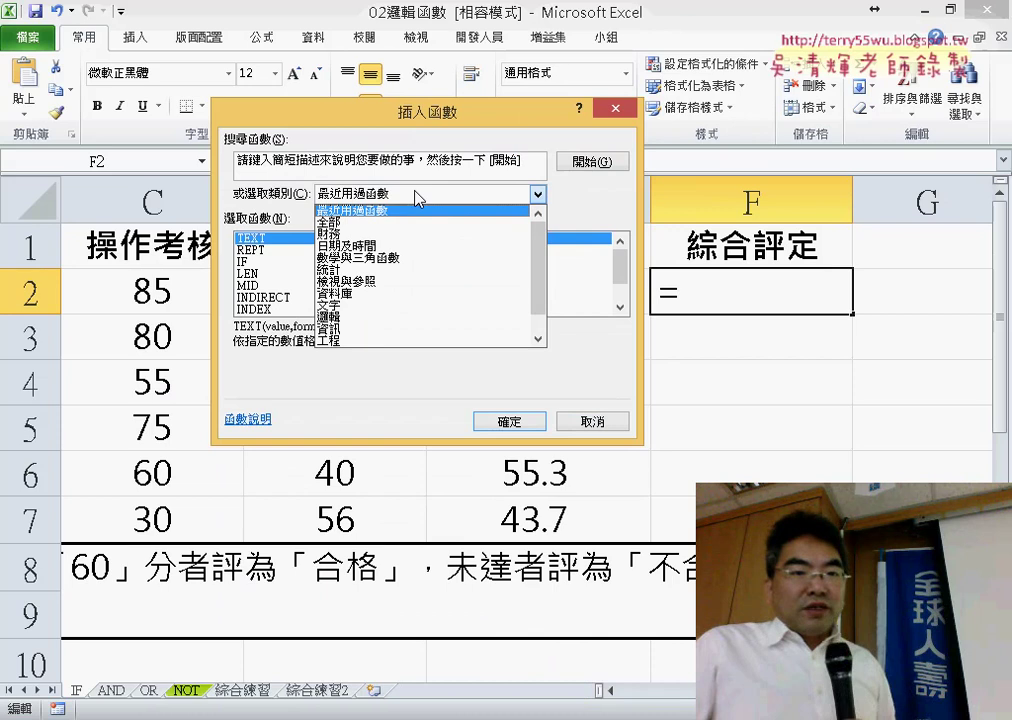
pyautogui.click(418, 318)
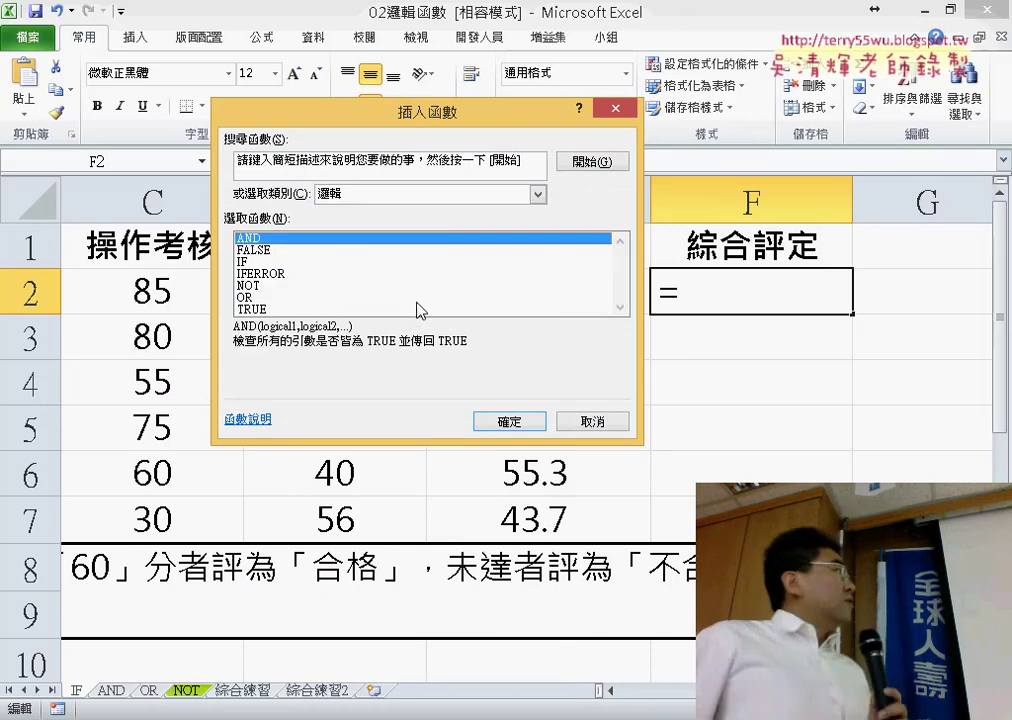
pyautogui.click(417, 251)
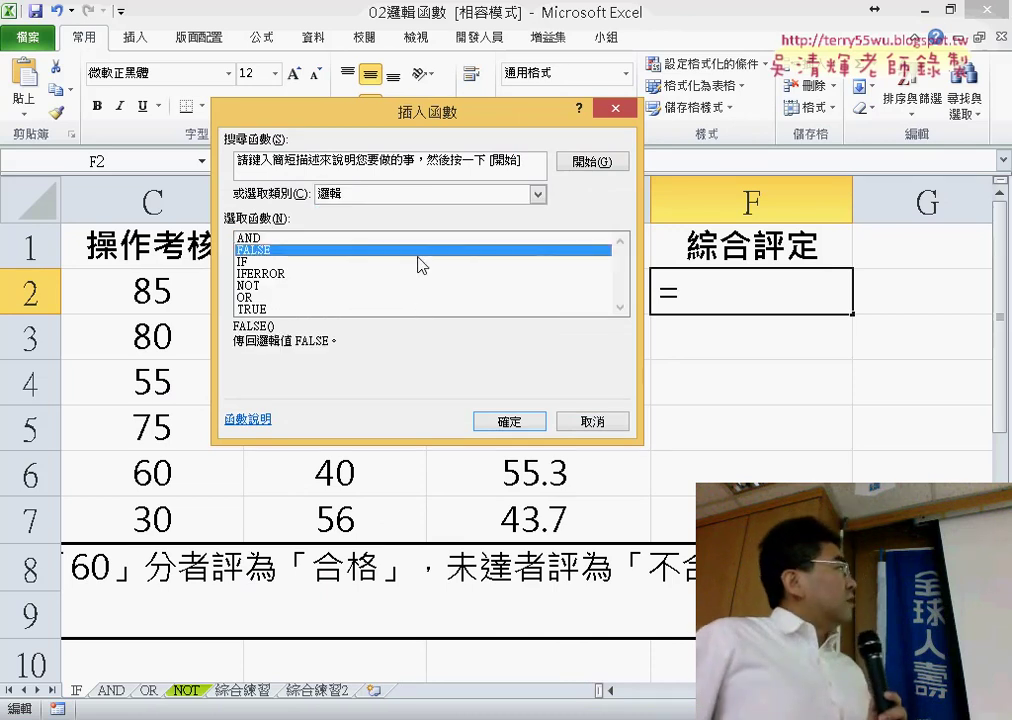
pyautogui.click(411, 263)
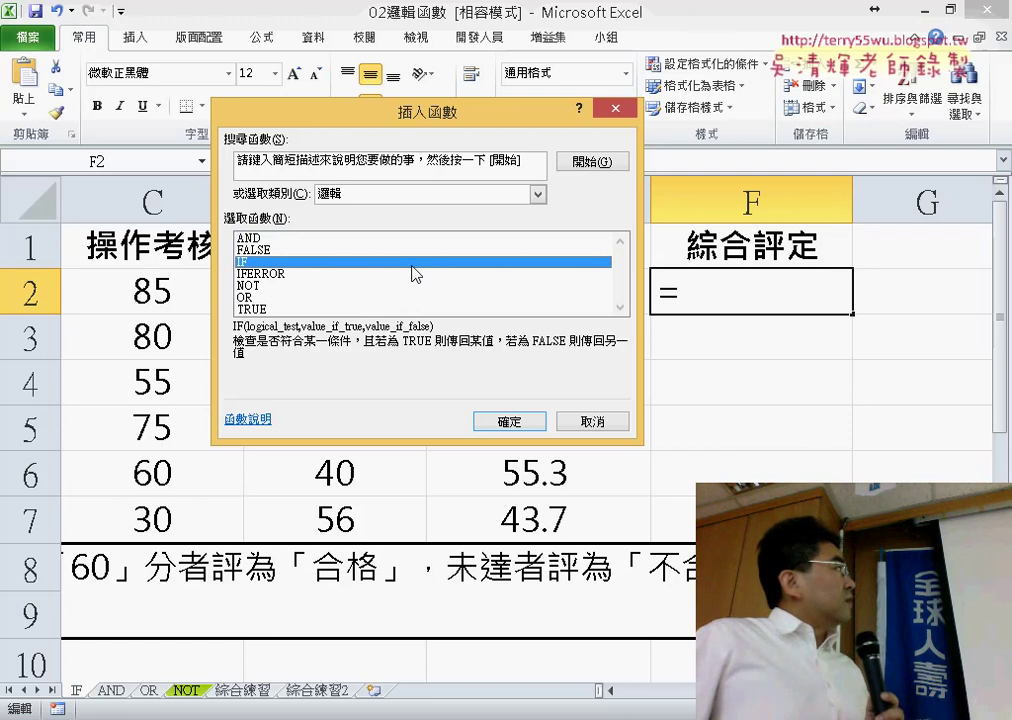
pyautogui.click(509, 421)
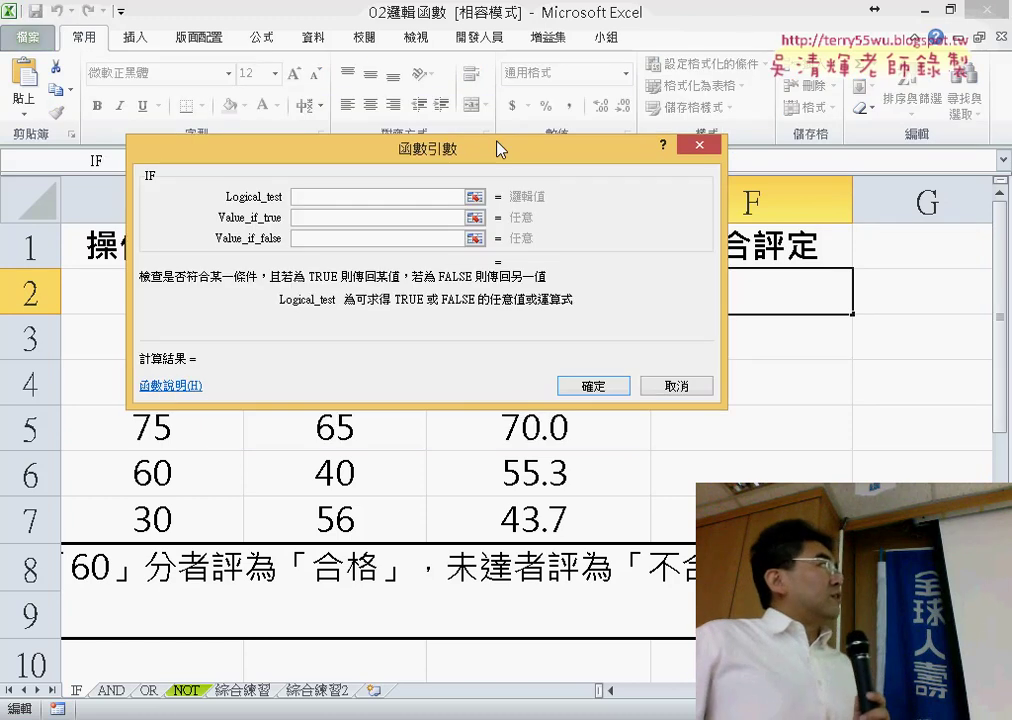
# - Set the IF condition to E2>=60
pyautogui.moveTo(497, 148)
pyautogui.mouseDown()
pyautogui.moveTo(480, 273)
pyautogui.moveTo(312, 266)
pyautogui.moveTo(446, 314)
pyautogui.mouseUp()
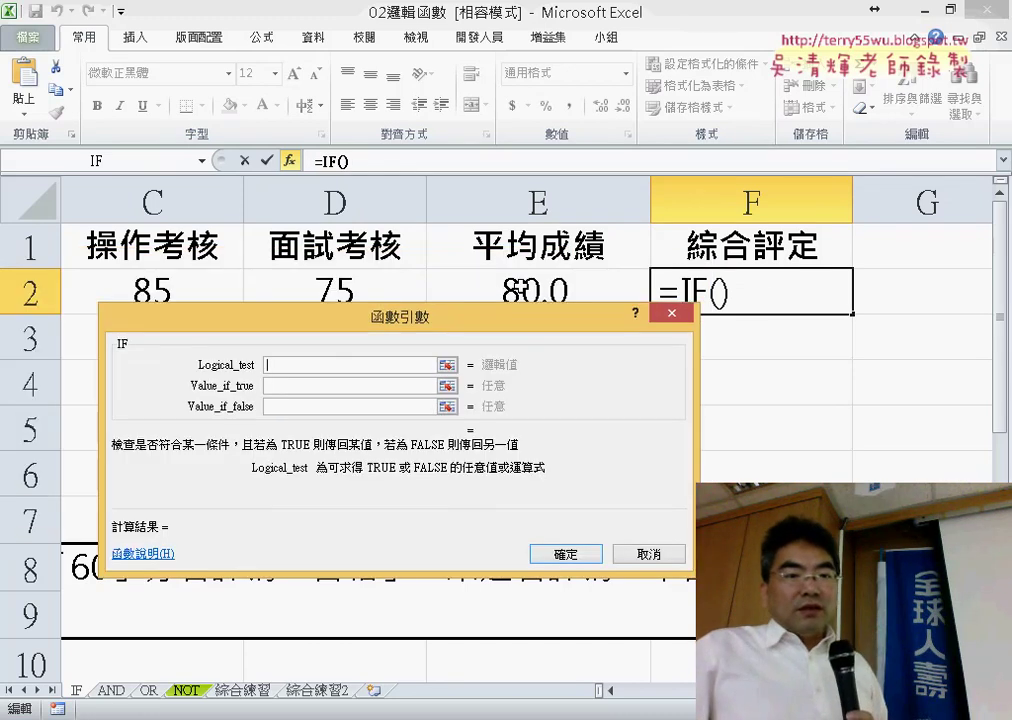
pyautogui.click(520, 287)
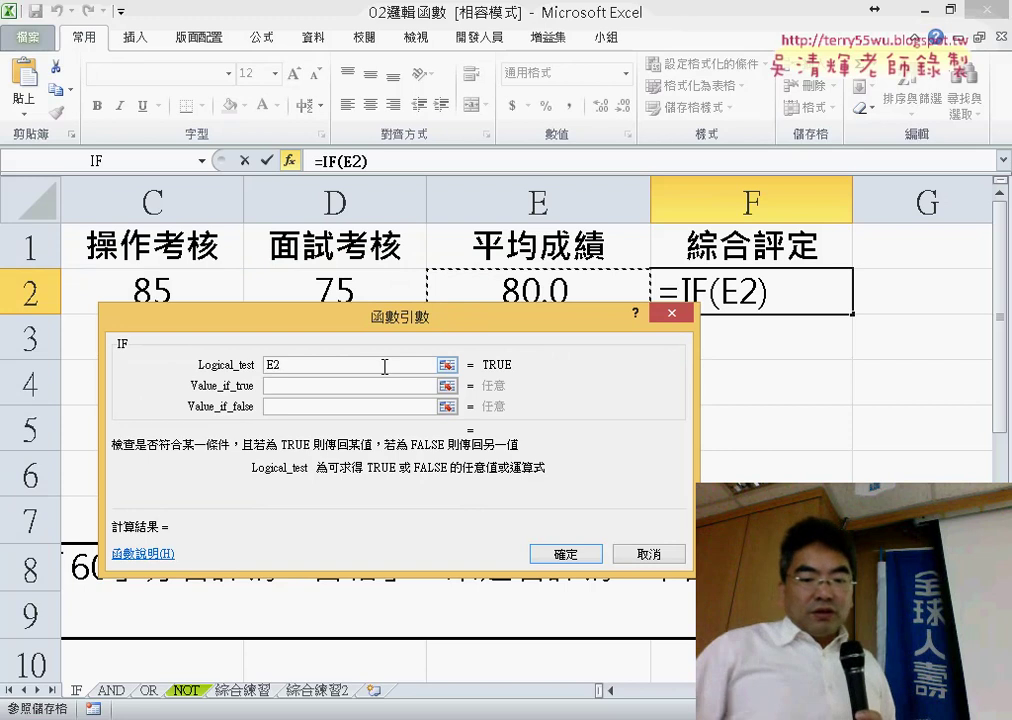
pyautogui.write('>')
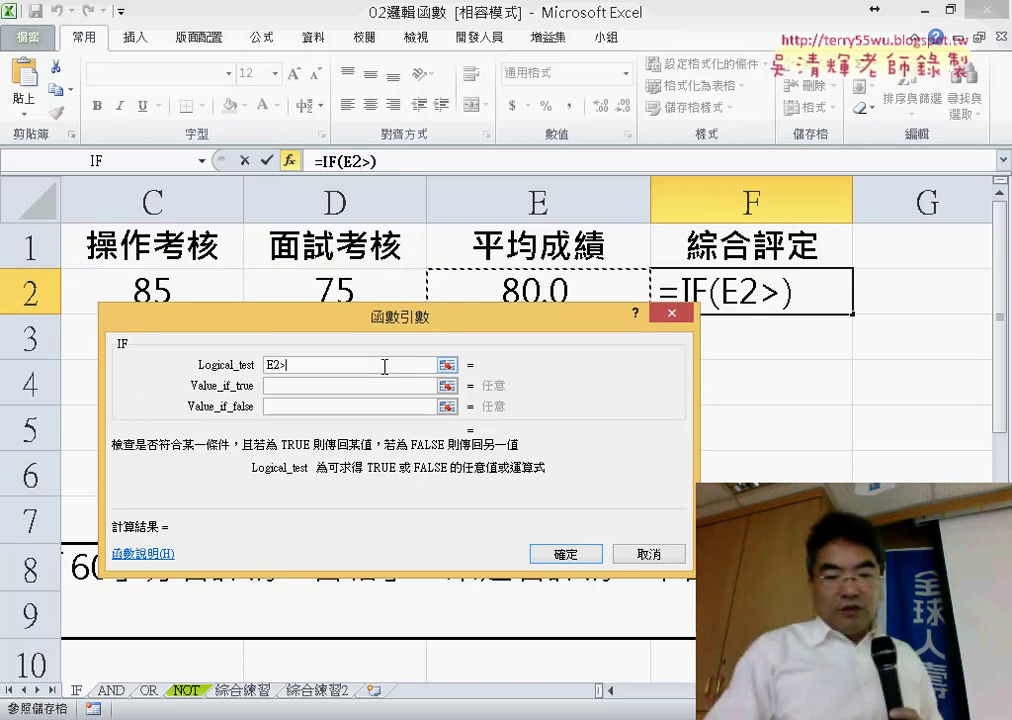
pyautogui.write('ㄦ')
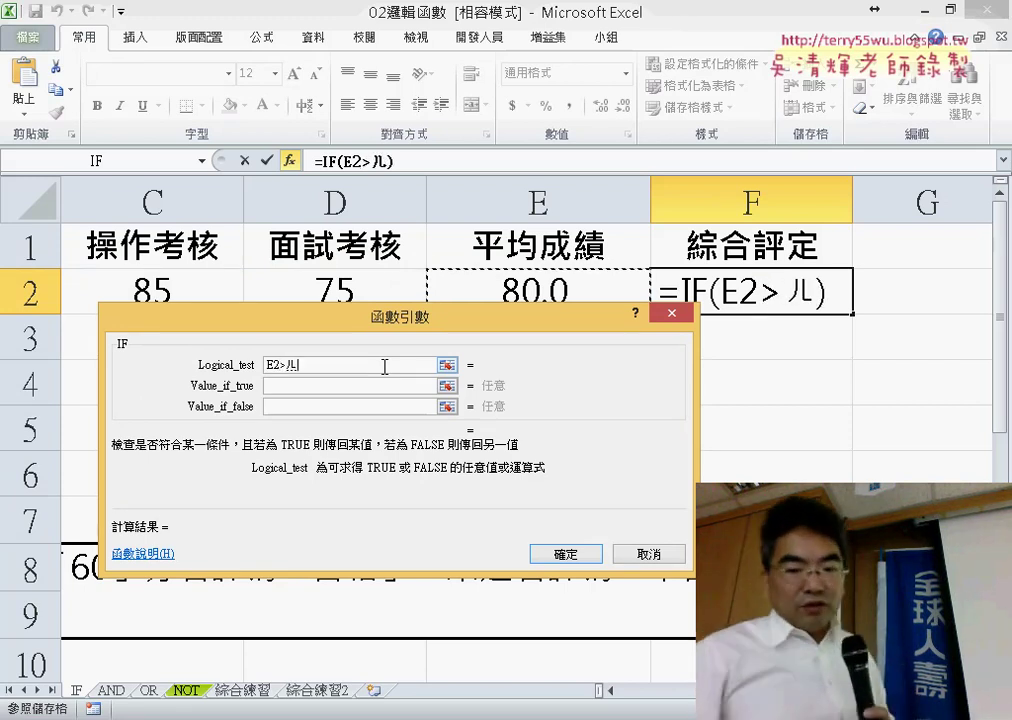
pyautogui.press('BackSpace')
pyautogui.write('=')
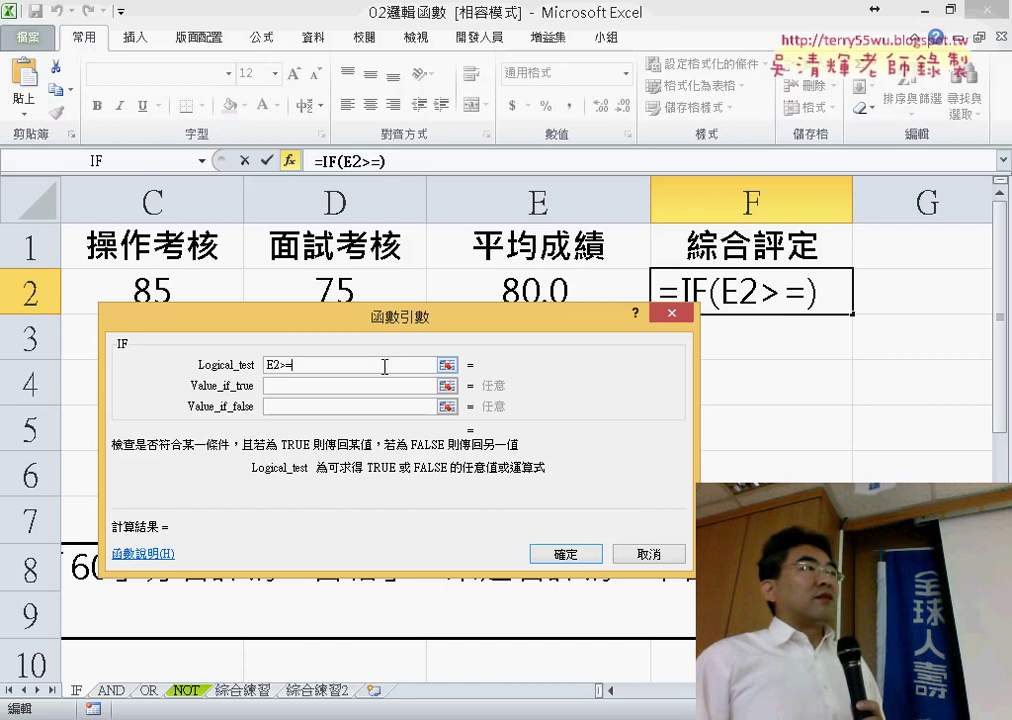
pyautogui.write('6')
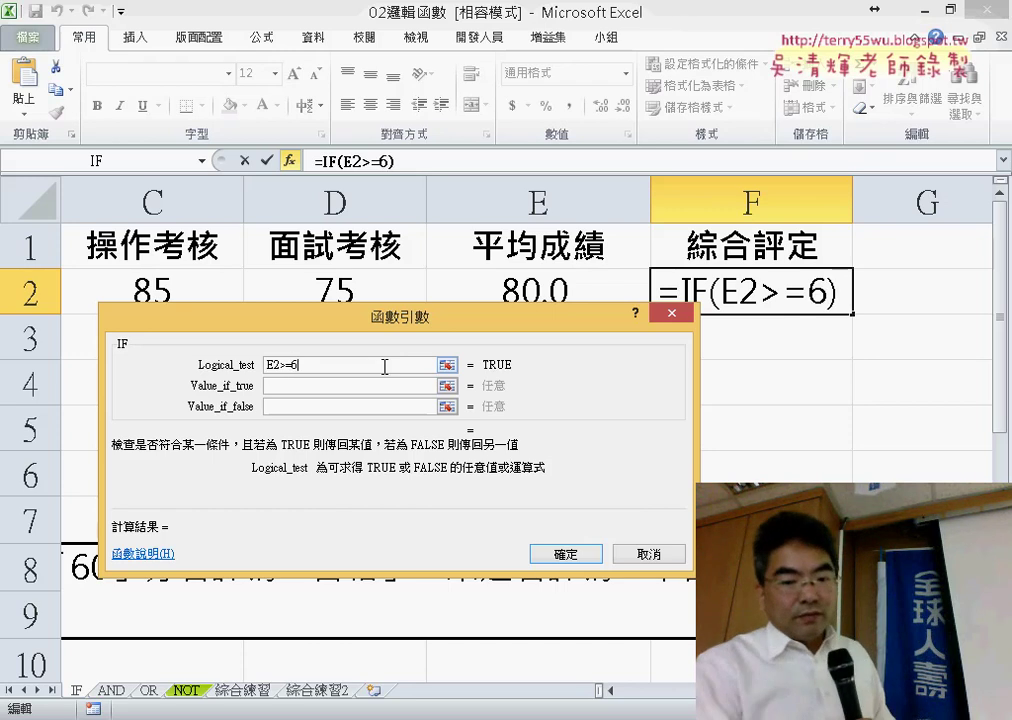
pyautogui.write('0')
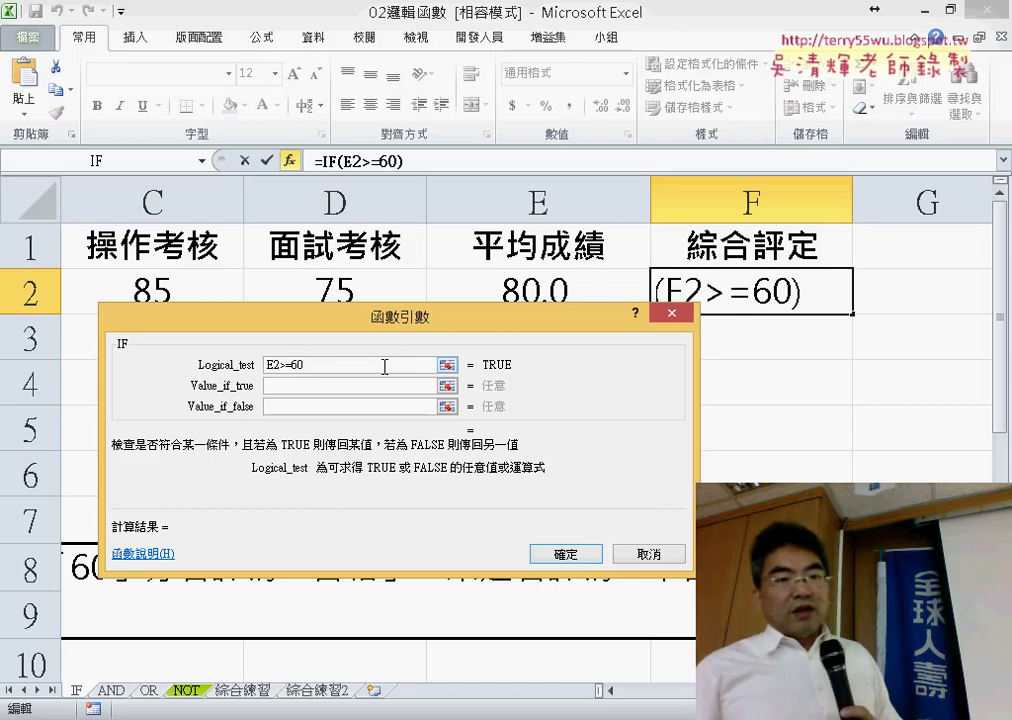
# - Enter 合格 as the value returned when true
pyautogui.click(388, 388)
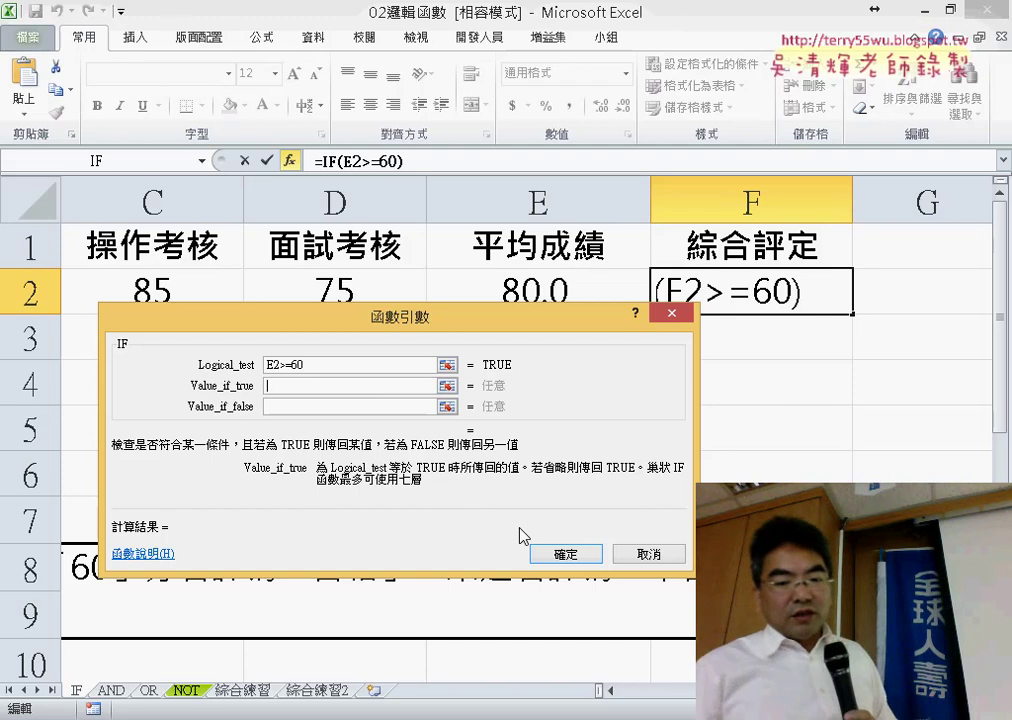
pyautogui.write('和')
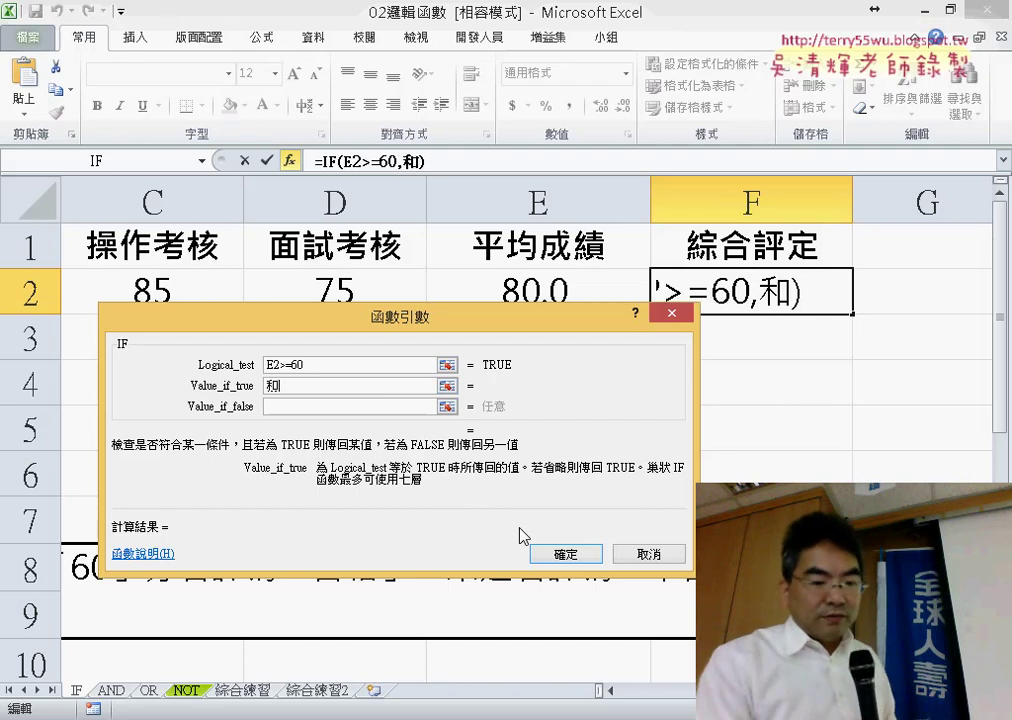
pyautogui.write('格')
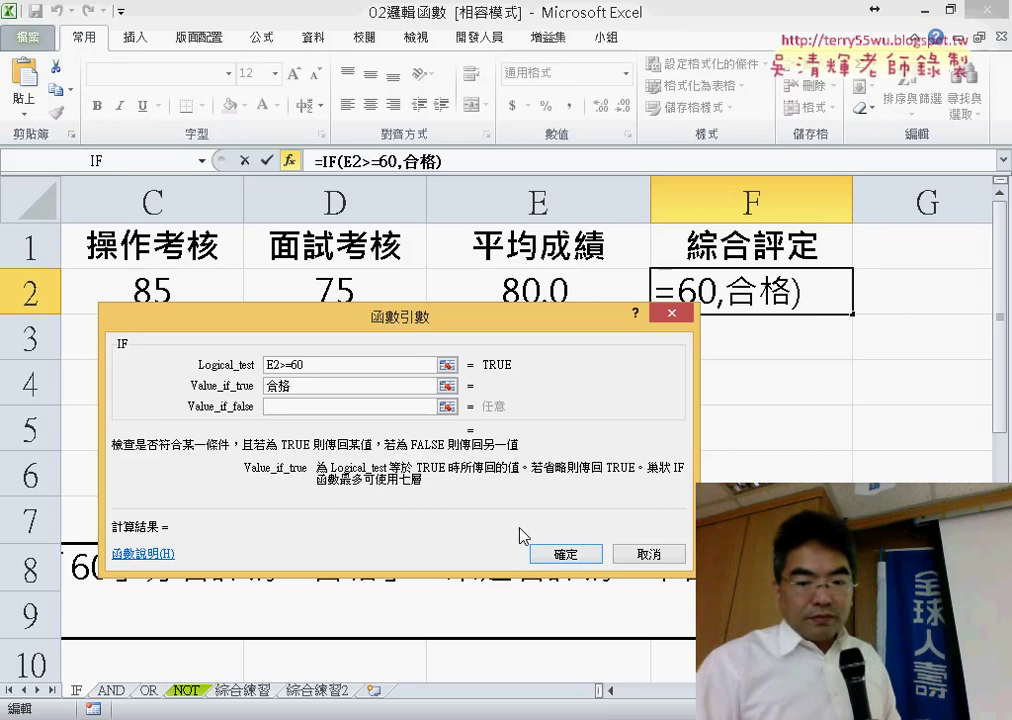
pyautogui.doubleClick(302, 381)
pyautogui.rightClick(270, 383)
pyautogui.click(292, 417)
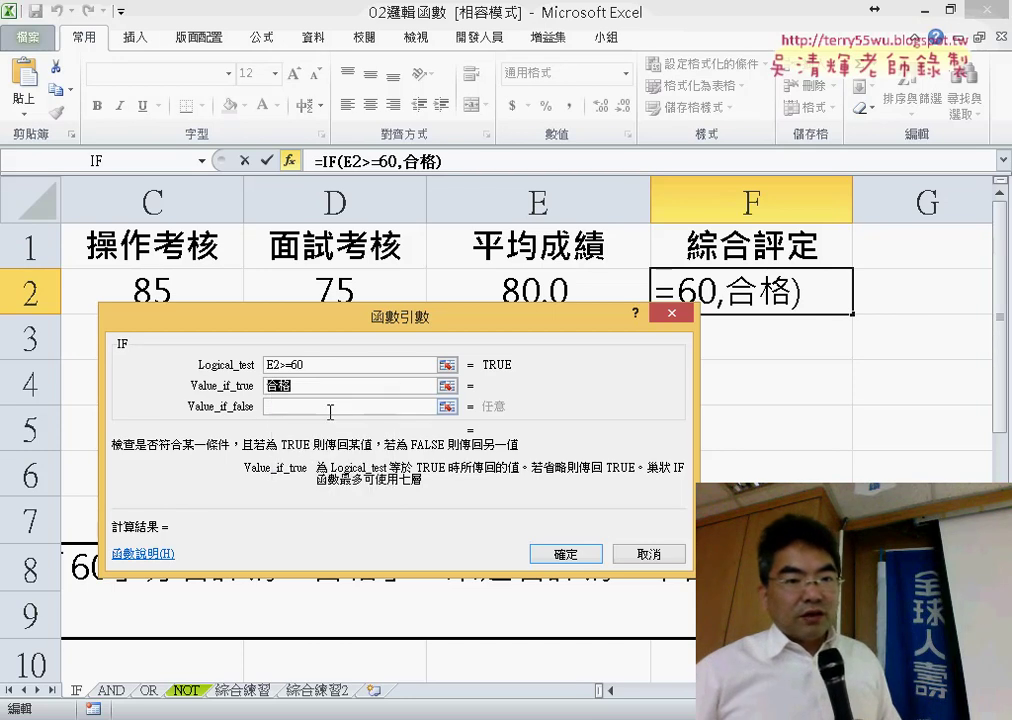
# - Enter 不合格 as the false value and confirm =IF(E2>=60,"合格","不合格") in F2
pyautogui.click(332, 407)
pyautogui.rightClick(334, 406)
pyautogui.click(340, 458)
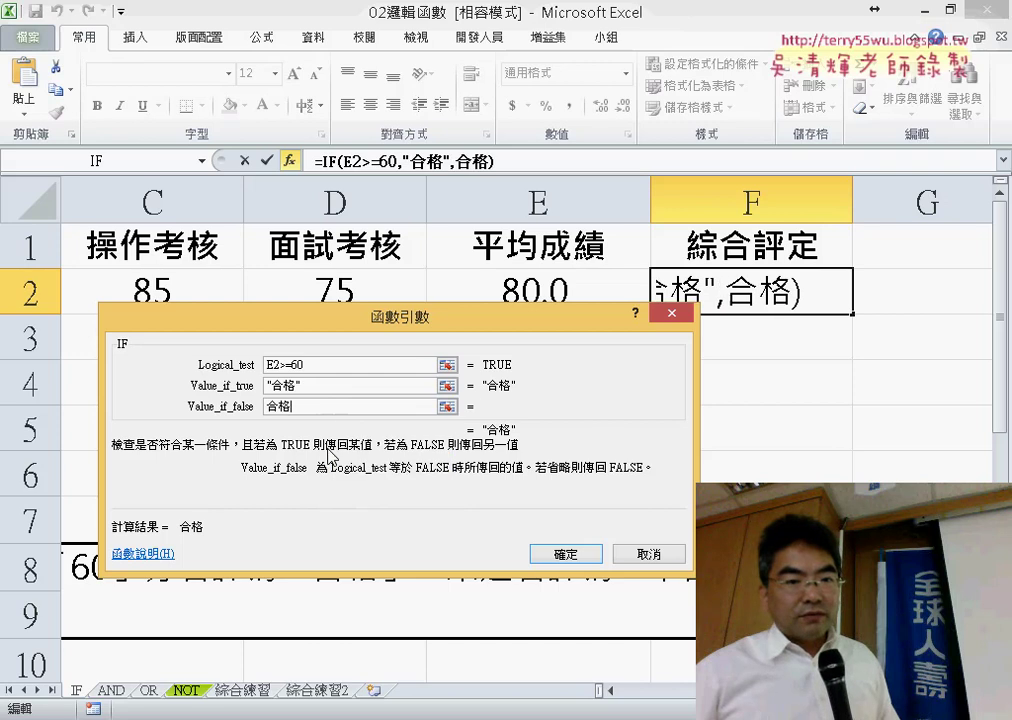
pyautogui.click(268, 408)
pyautogui.write('ㄅㄨ')
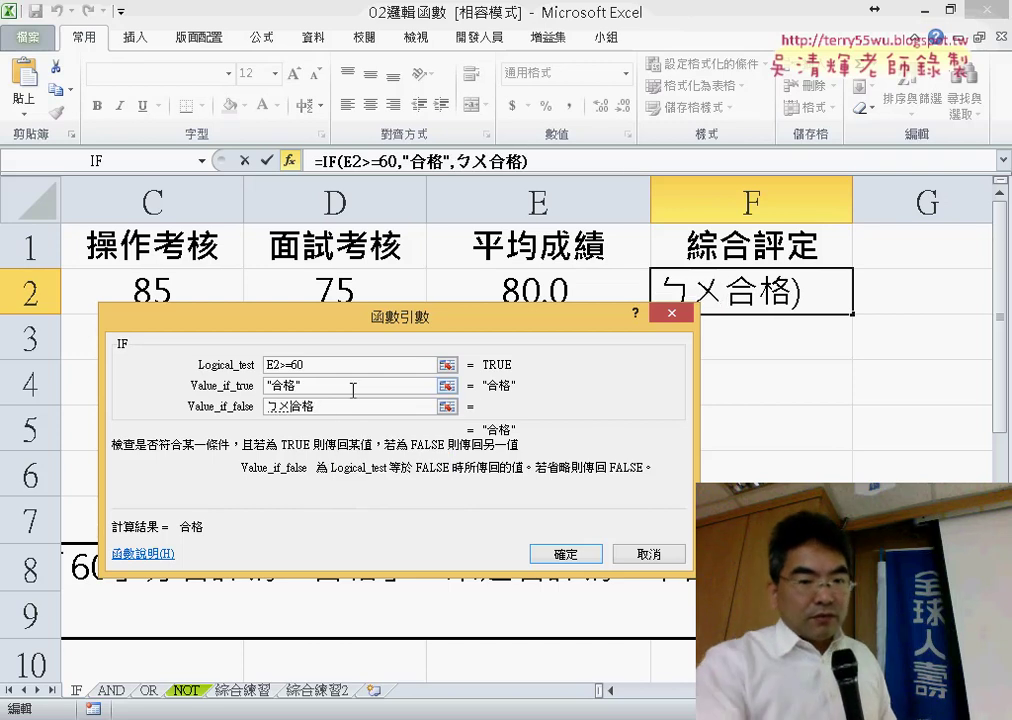
pyautogui.write('4')
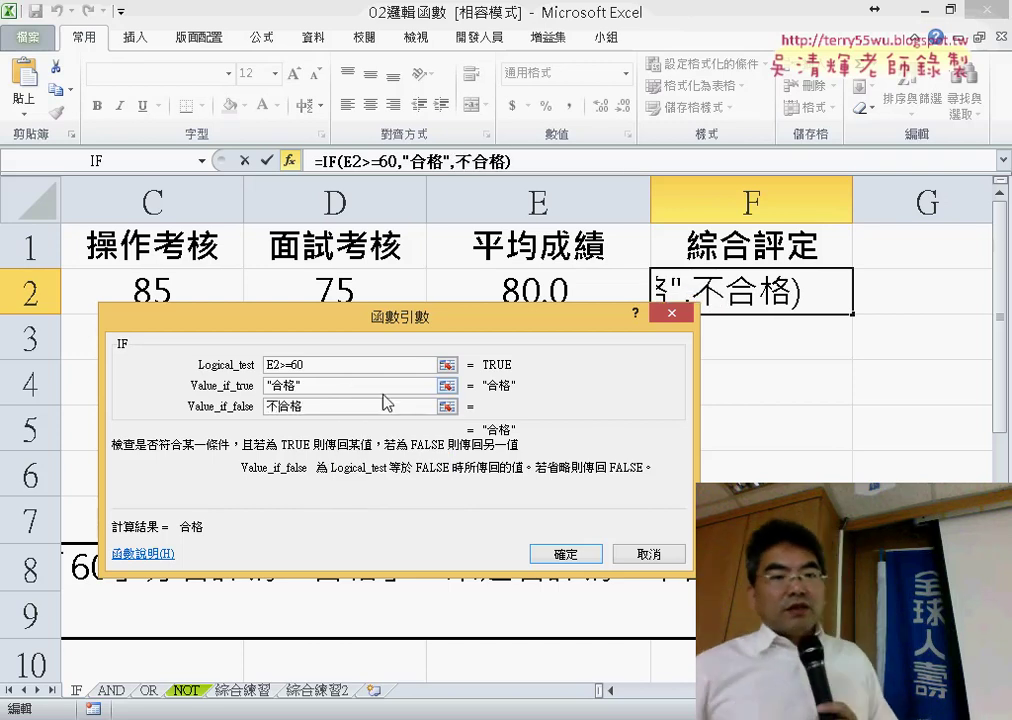
pyautogui.click(384, 368)
pyautogui.click(245, 370)
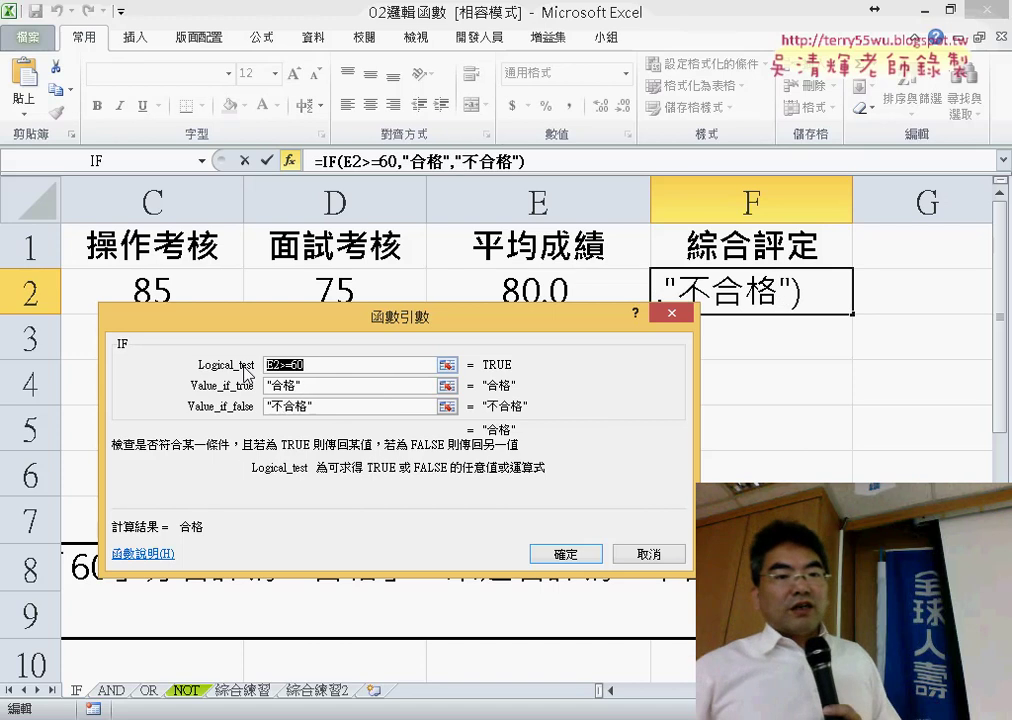
pyautogui.click(565, 556)
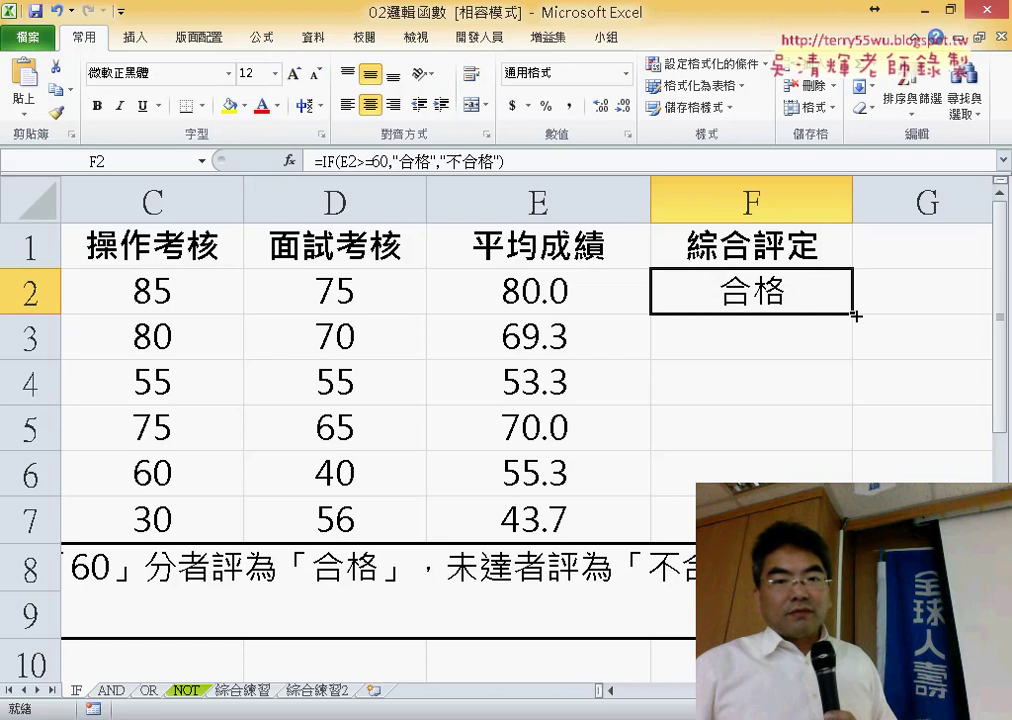
# - Copy F2's pass/fail formula down through F7, then select G1
pyautogui.moveTo(856, 316); pyautogui.dragTo(852, 540)
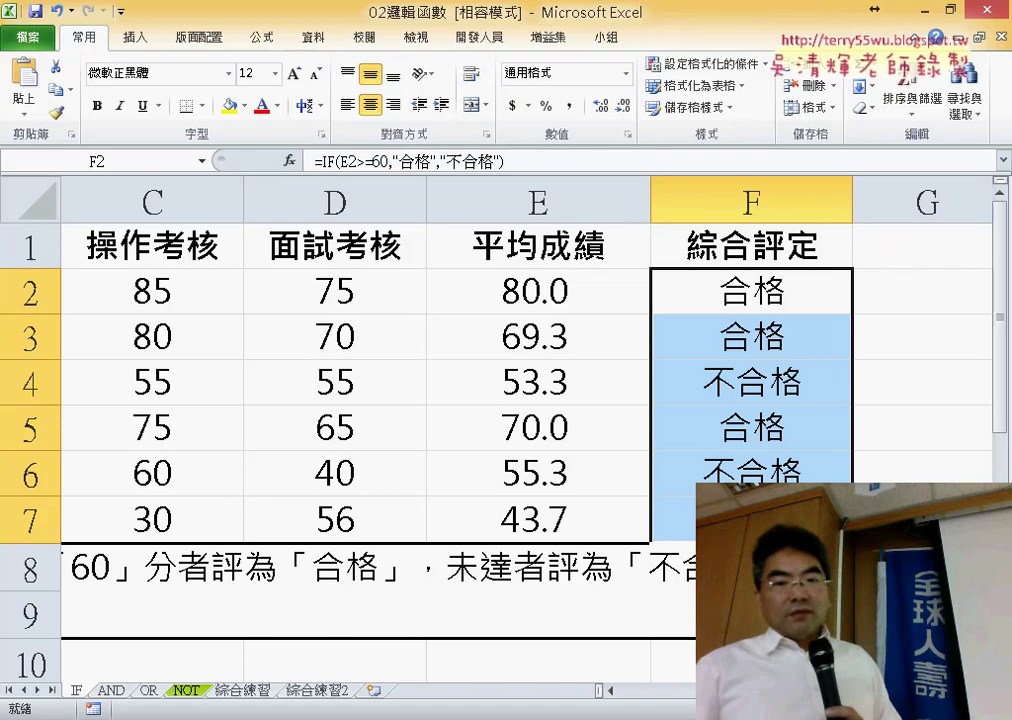
pyautogui.hscroll(1, 500, 400)
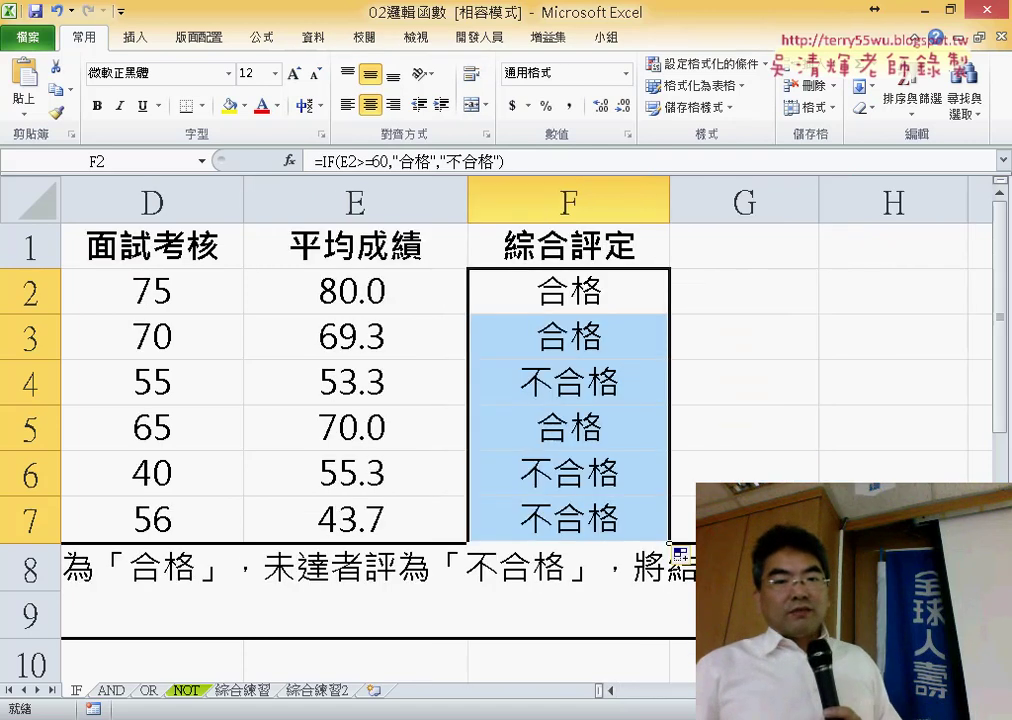
pyautogui.click(767, 243)
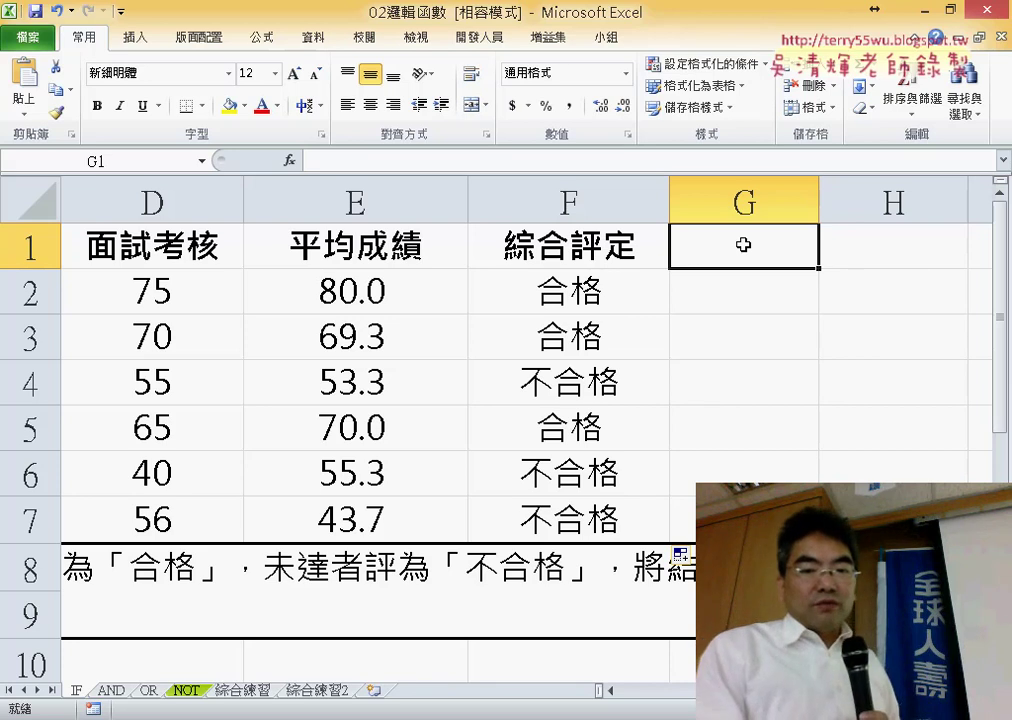
# - Enter the heading 多重 in G1, then switch back to the PowerPoint slides
pyautogui.write('ㄉㄨㄛ')
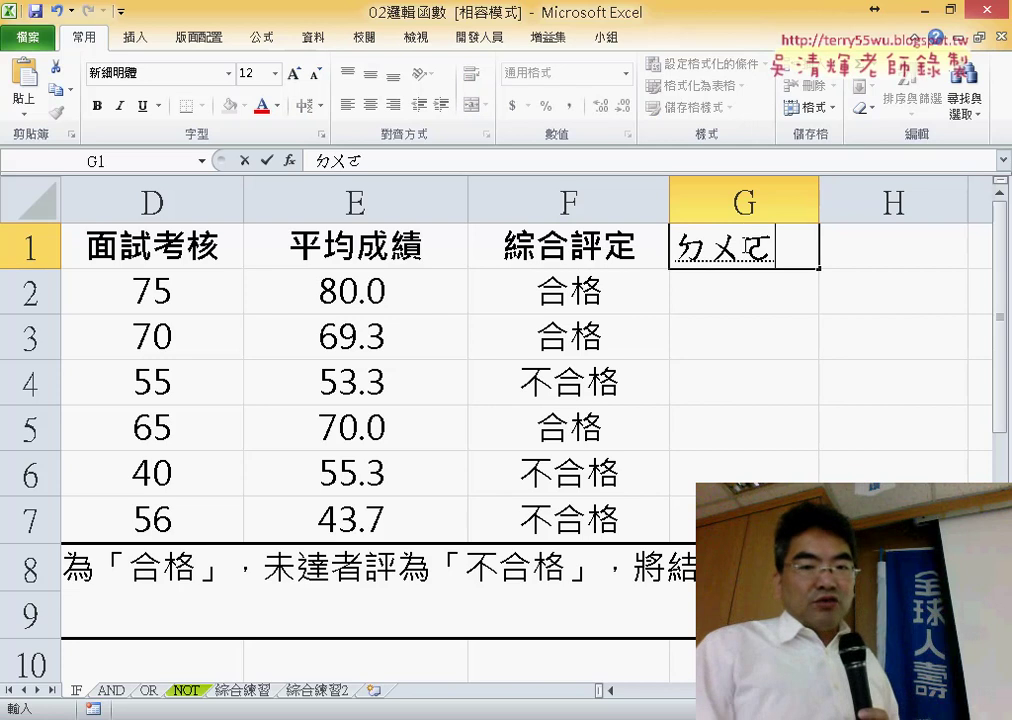
pyautogui.press('space')
pyautogui.write('ㄓㄨ')
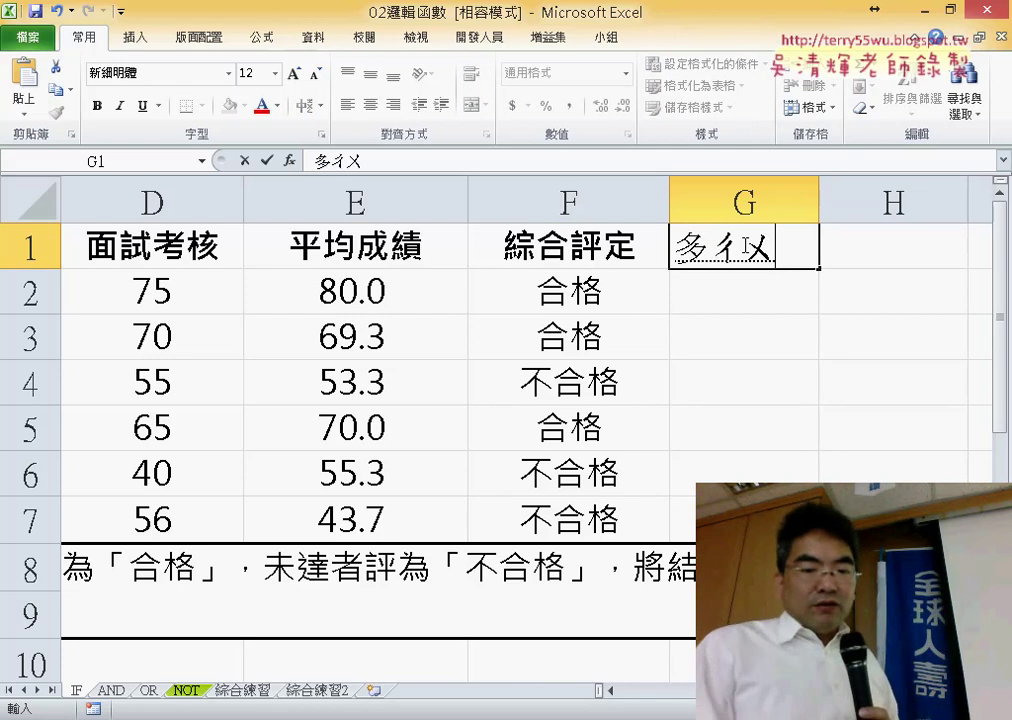
pyautogui.write('ㄥˋ')
pyautogui.press('Return')
pyautogui.press('Return')
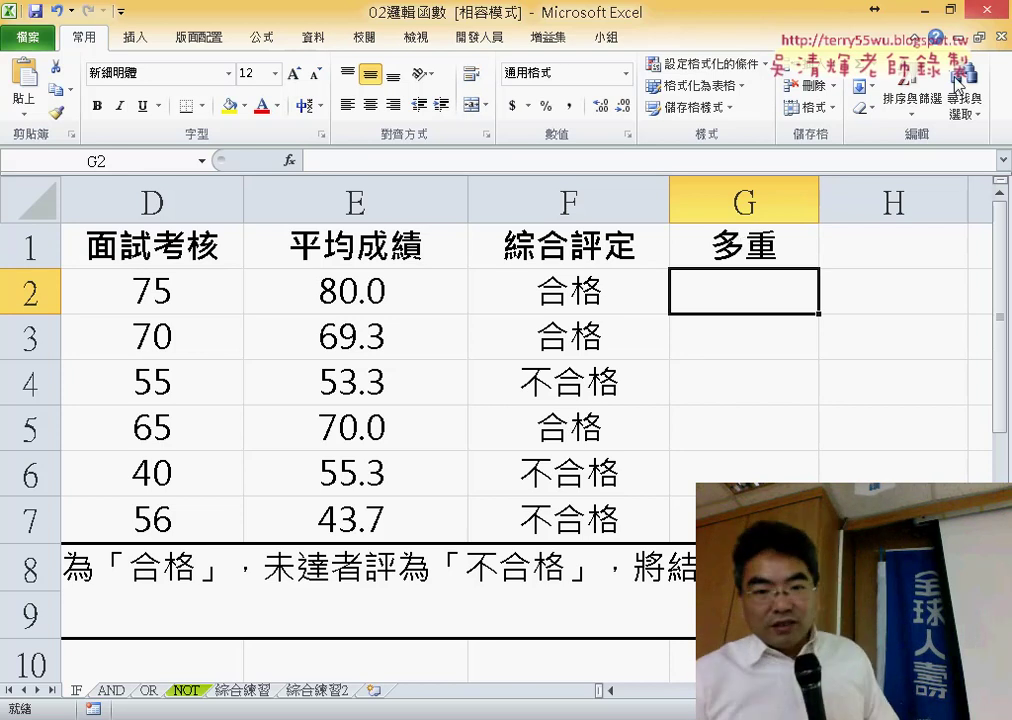
pyautogui.hotkey('alt', 'Tab')
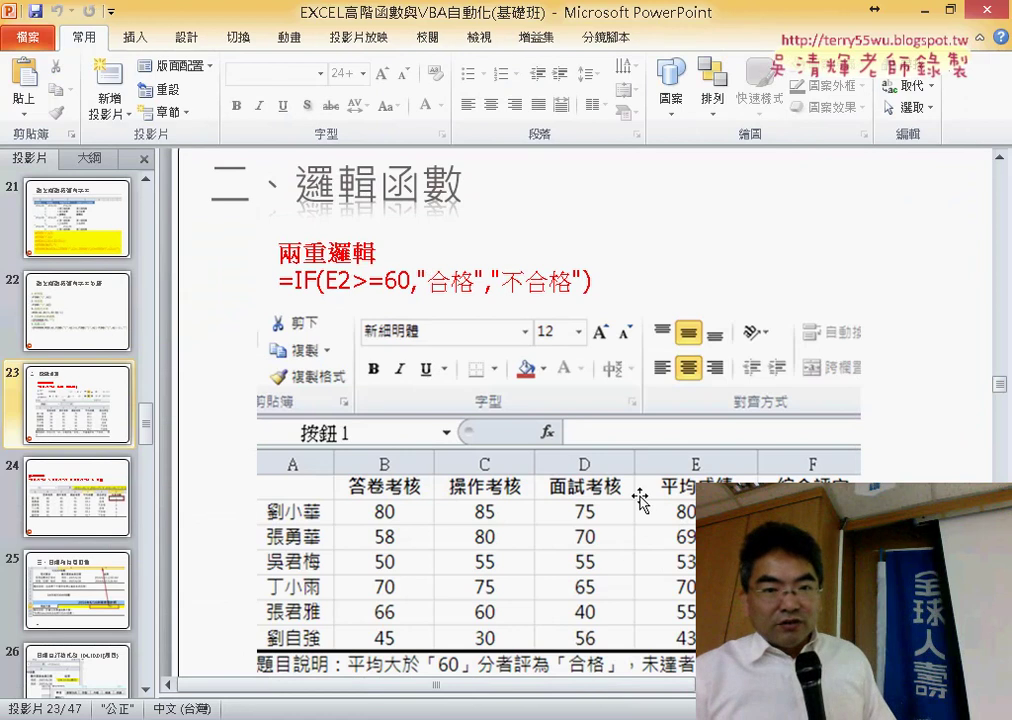
# - Review slide 24's nested 多重邏輯 grading formula, then minimize PowerPoint
pyautogui.scroll(-3, 645, 490)
pyautogui.scroll(-2, 655, 475)
pyautogui.scroll(-1, 660, 468)
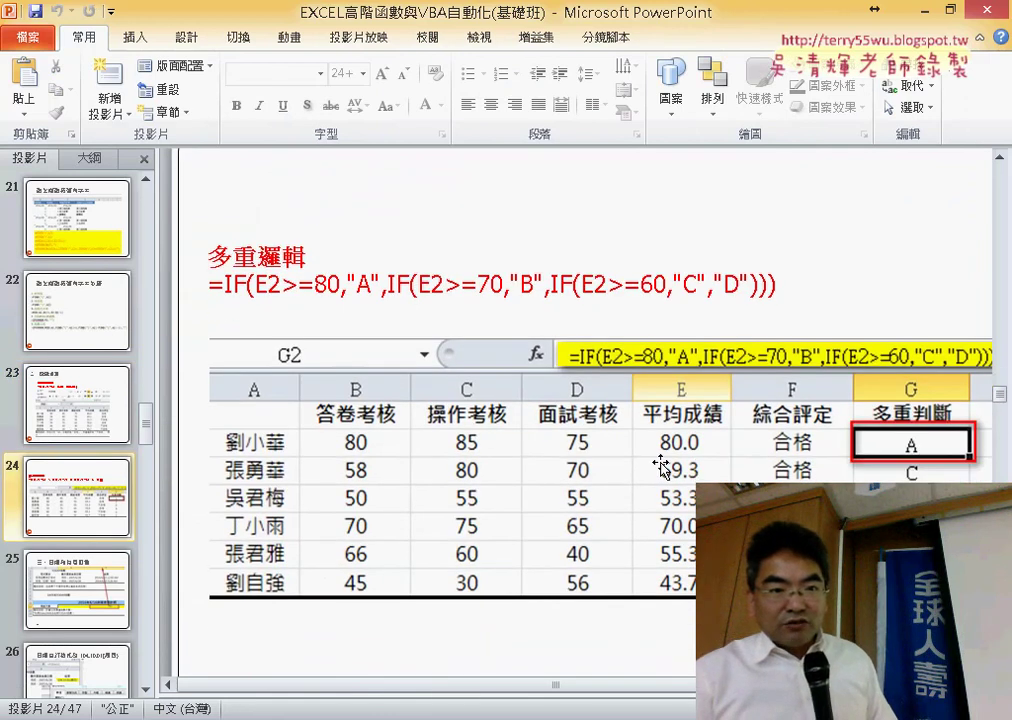
pyautogui.scroll(-2, 660, 465)
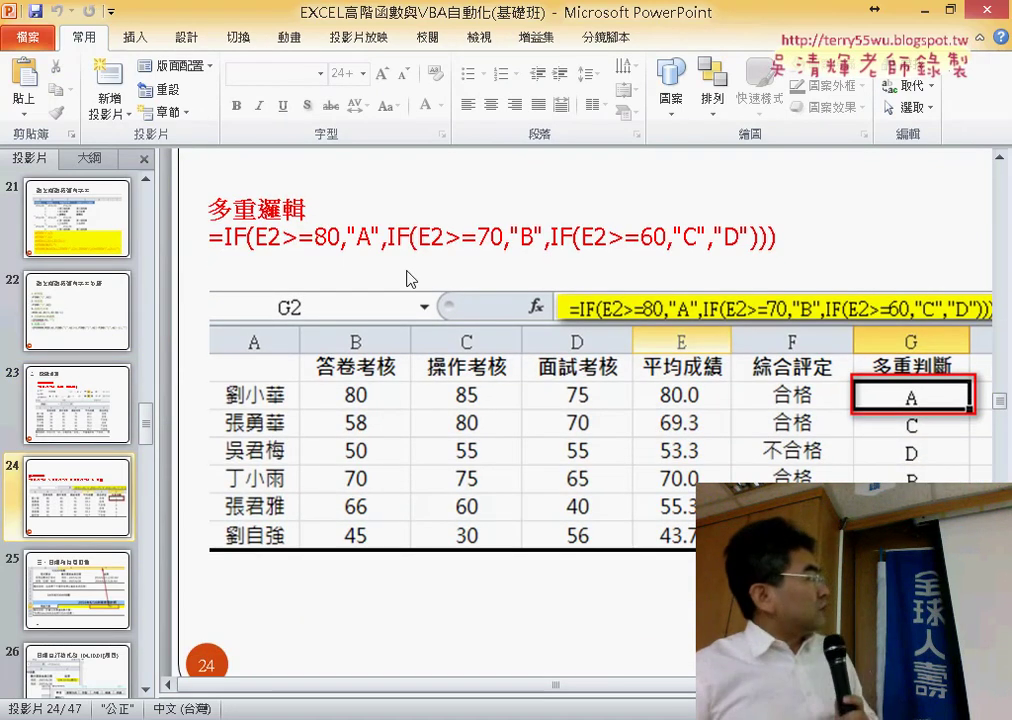
pyautogui.click(213, 237)
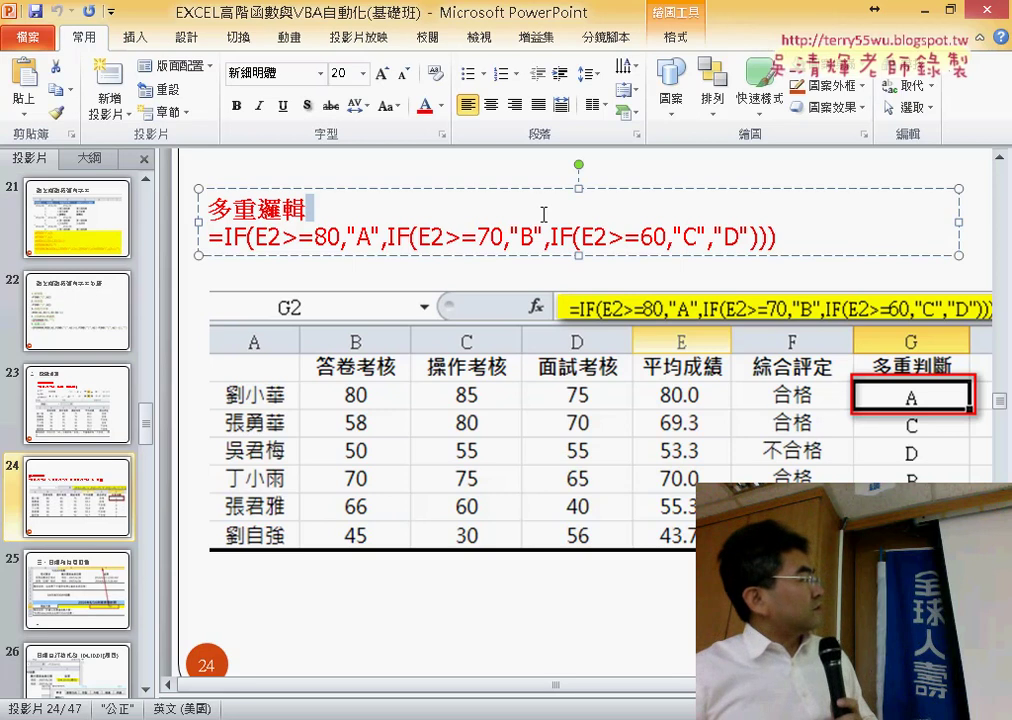
pyautogui.moveTo(210, 237); pyautogui.dragTo(806, 238)
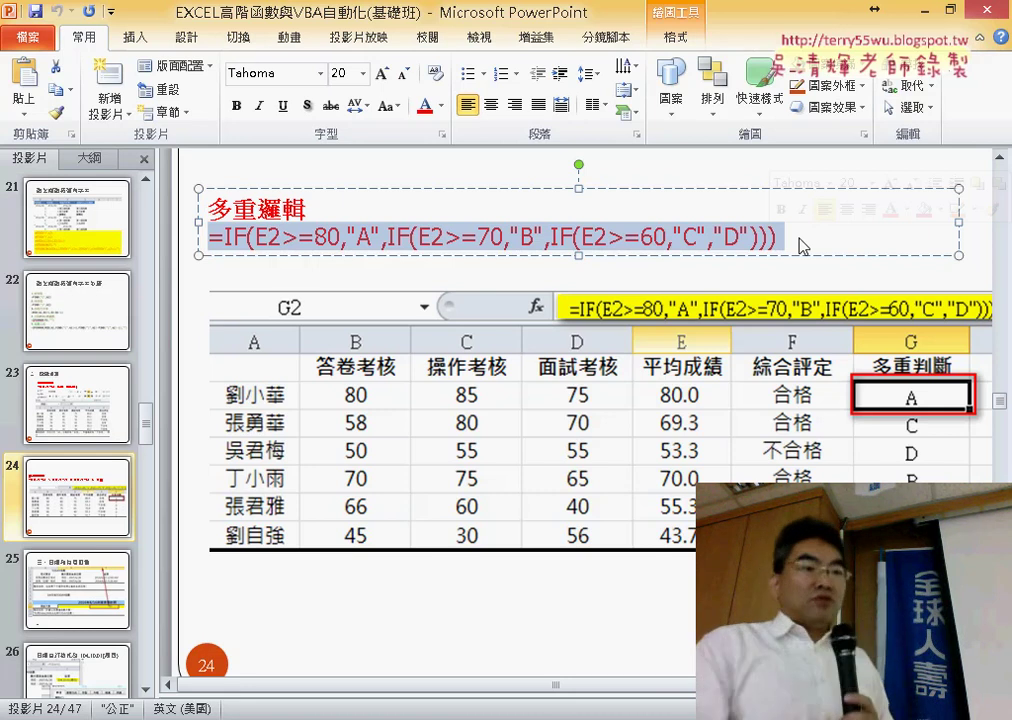
pyautogui.press('Escape')
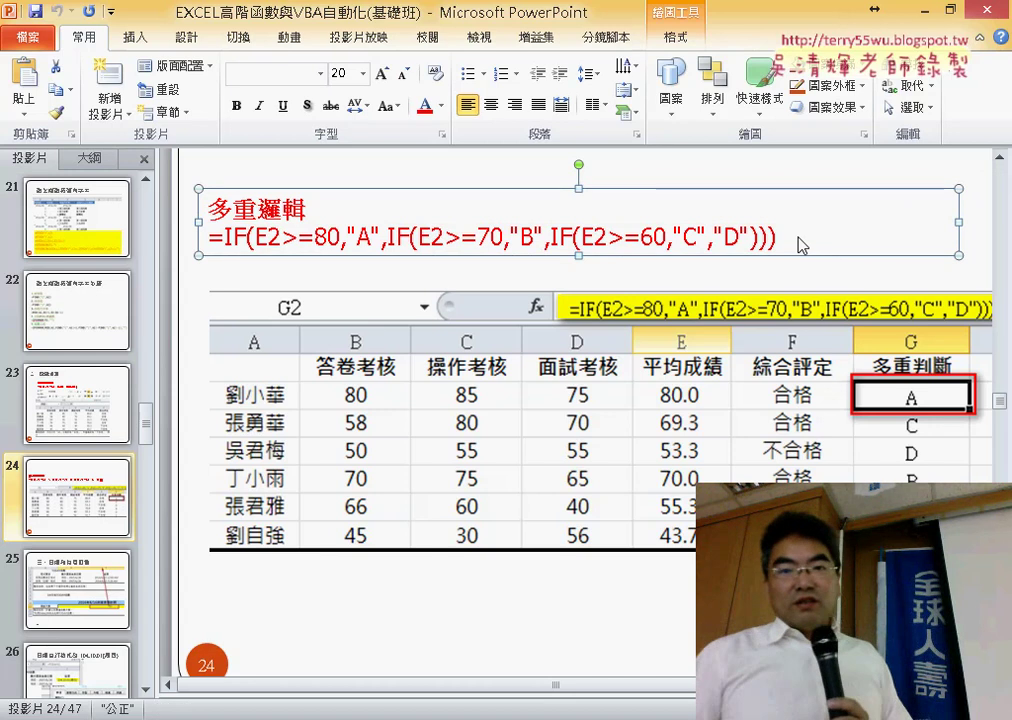
pyautogui.click(920, 18)
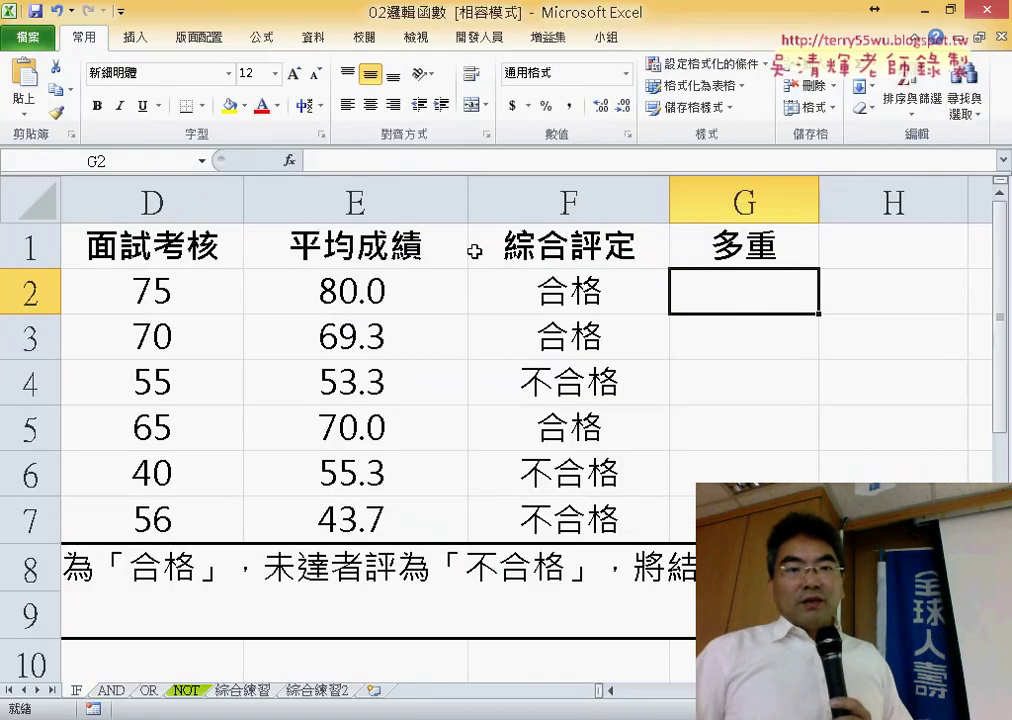
# - Insert an IF function into cell G2
pyautogui.click(407, 160)
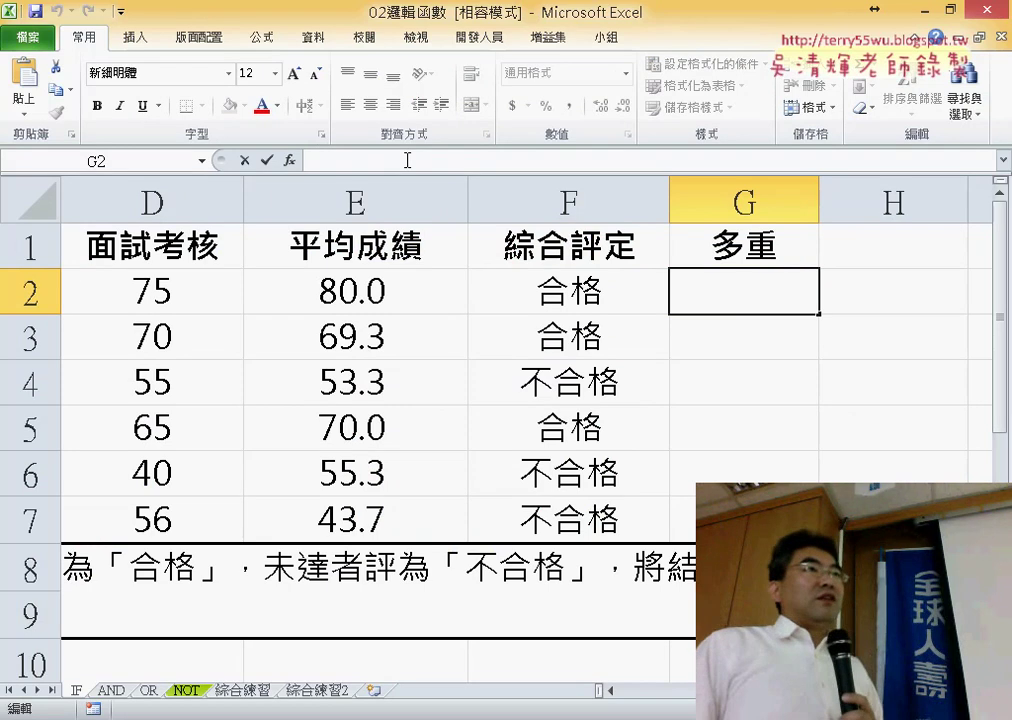
pyautogui.click(289, 161)
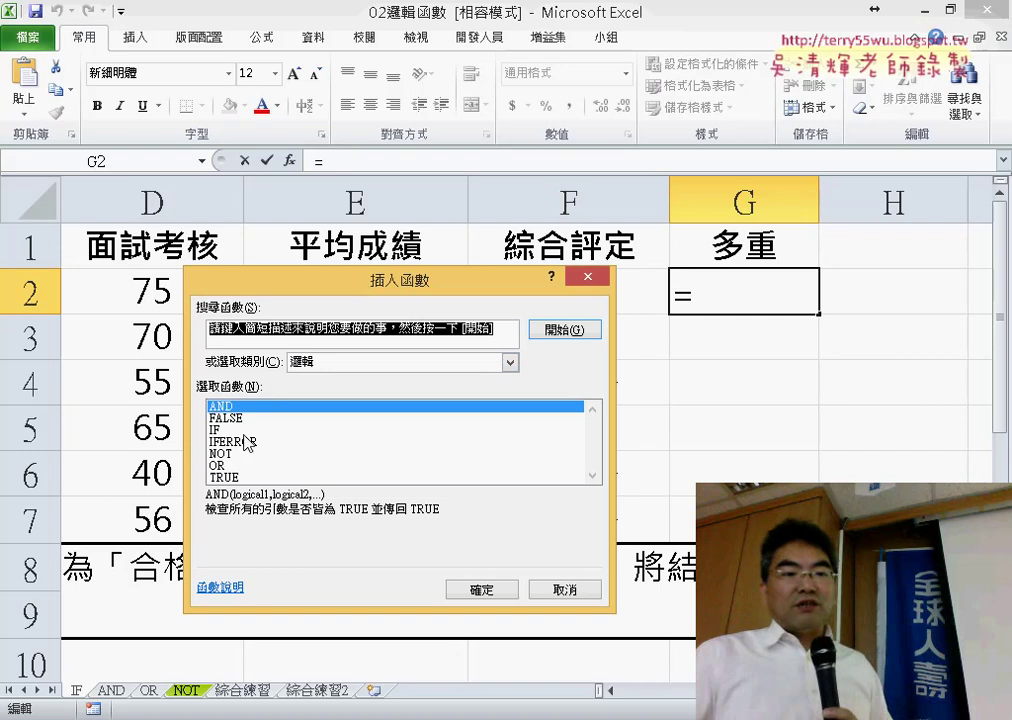
pyautogui.doubleClick(216, 429)
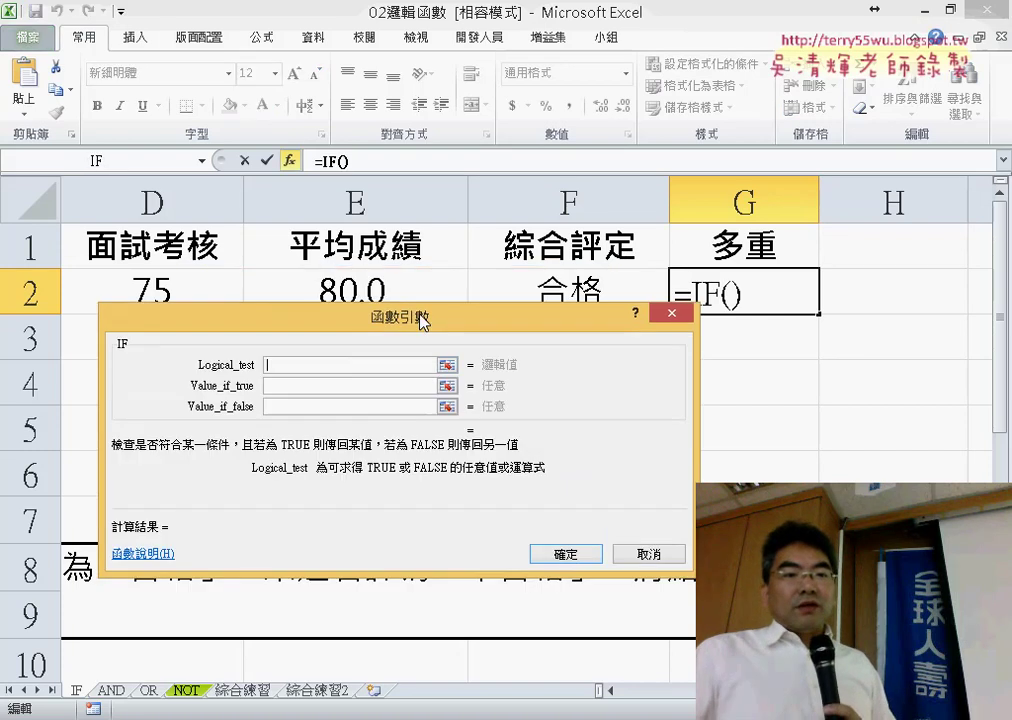
pyautogui.moveTo(423, 320); pyautogui.dragTo(514, 349)
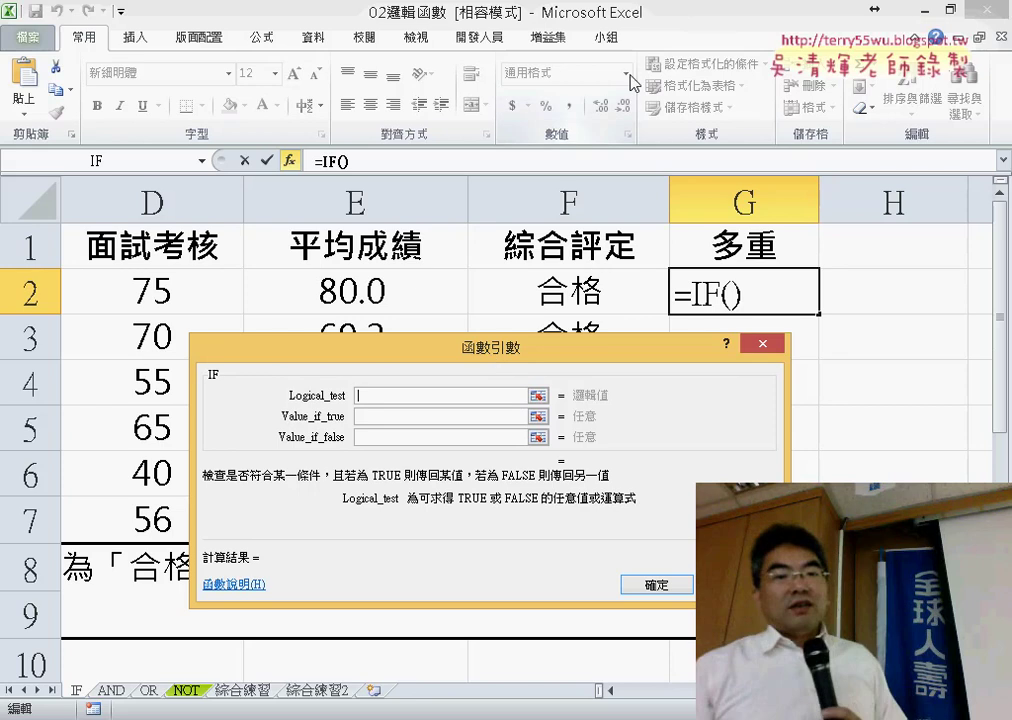
# - Set G2's IF test to E2>=80 with 'A' as the true result
pyautogui.click(390, 294)
pyautogui.write('>')
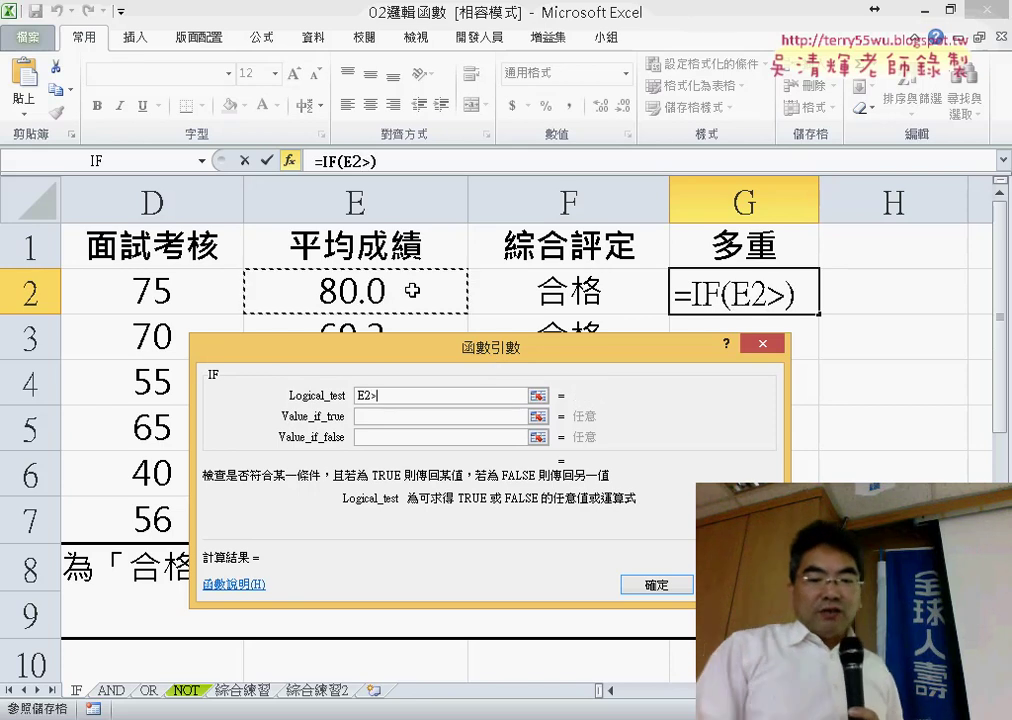
pyautogui.write('ㄦ')
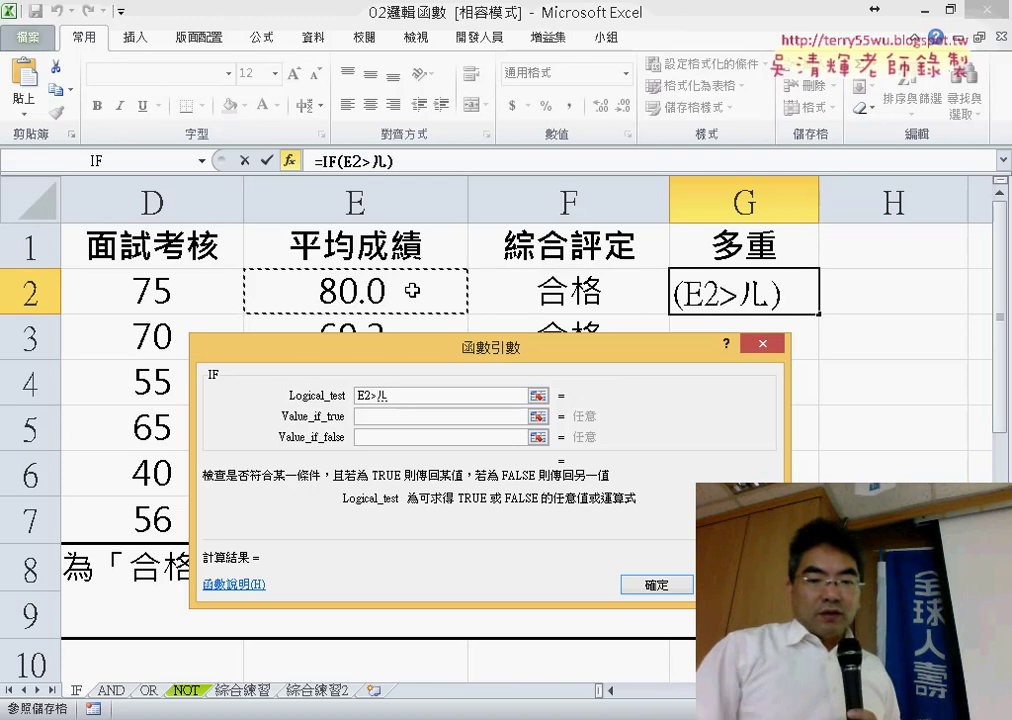
pyautogui.press('BackSpace')
pyautogui.write('=8')
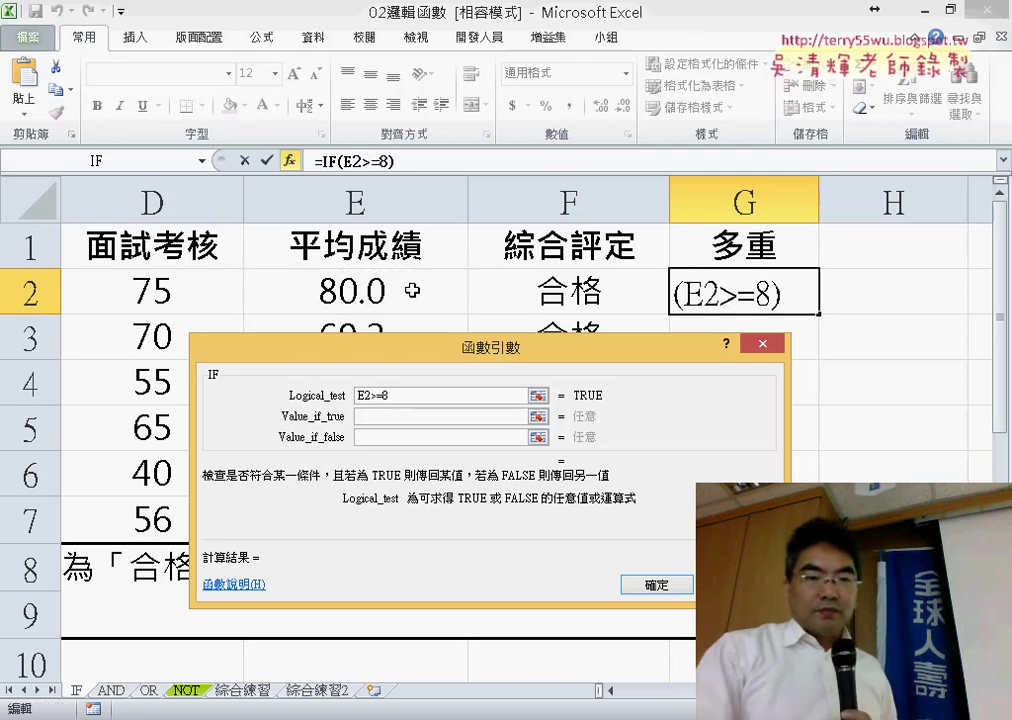
pyautogui.write('0')
pyautogui.press('Tab')
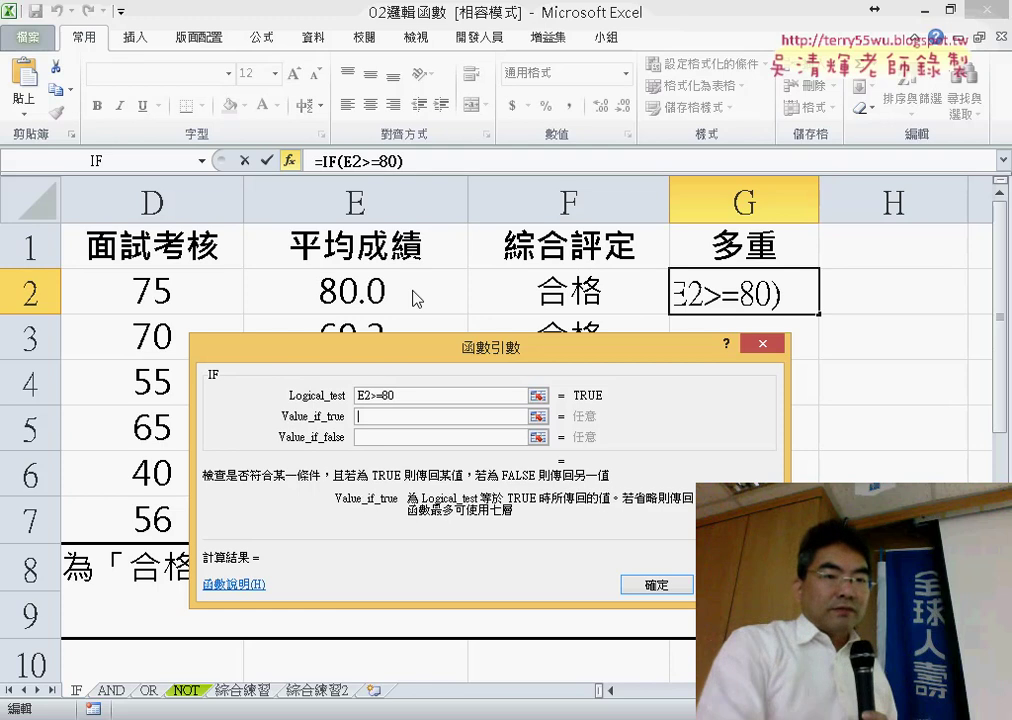
pyautogui.write('A')
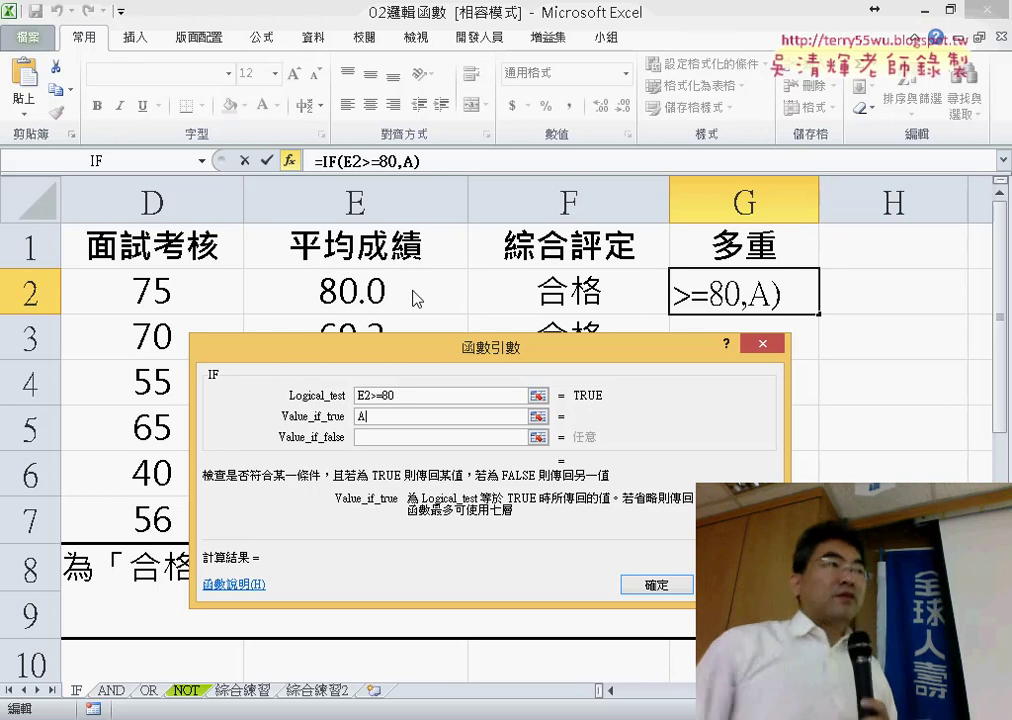
pyautogui.click(371, 437)
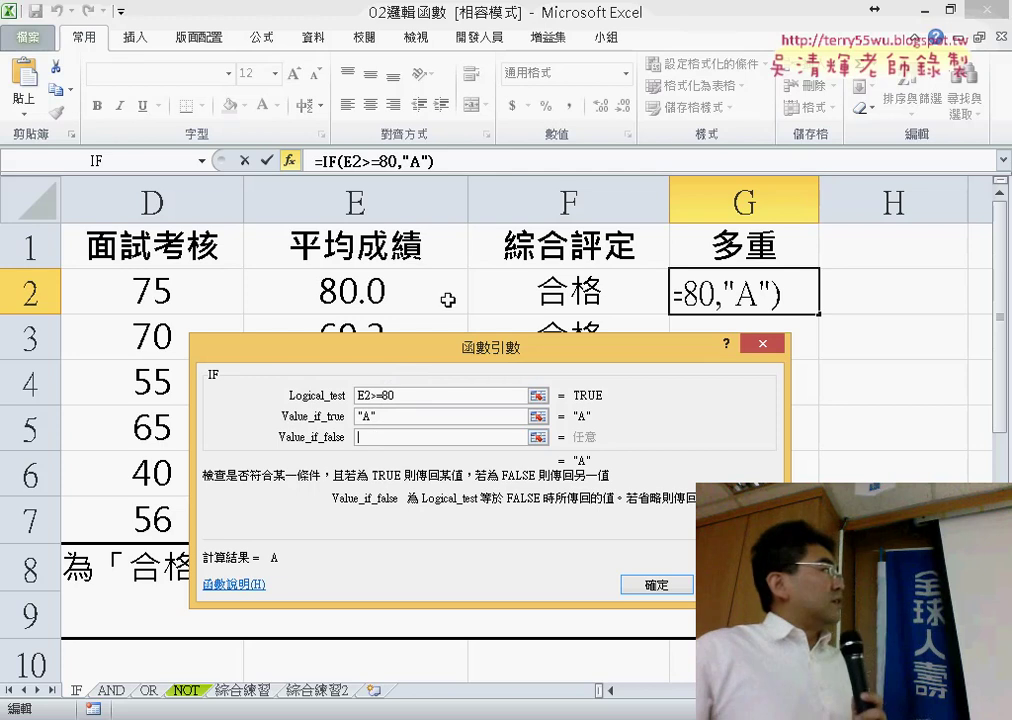
pyautogui.moveTo(436, 352); pyautogui.dragTo(406, 141)
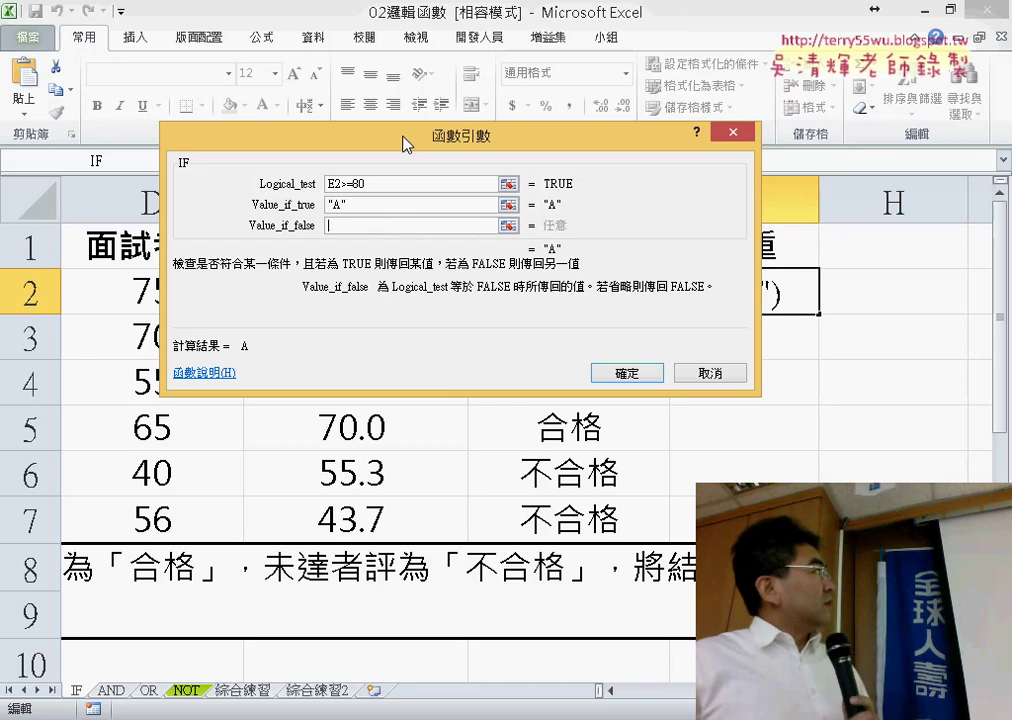
pyautogui.moveTo(405, 143); pyautogui.dragTo(283, 211)
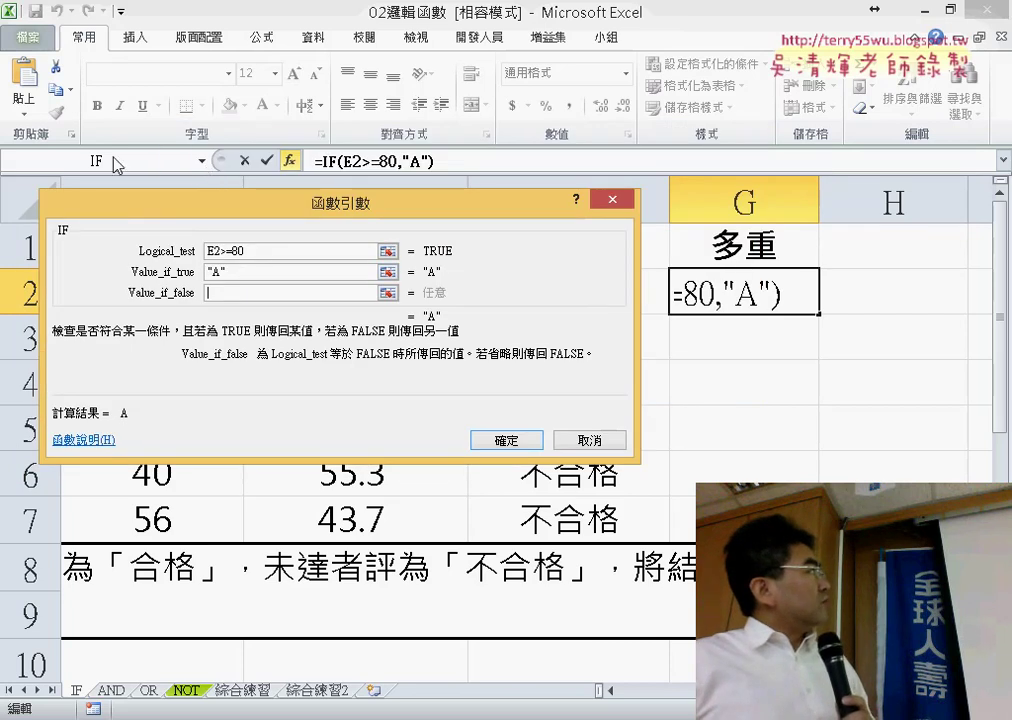
pyautogui.click(200, 161)
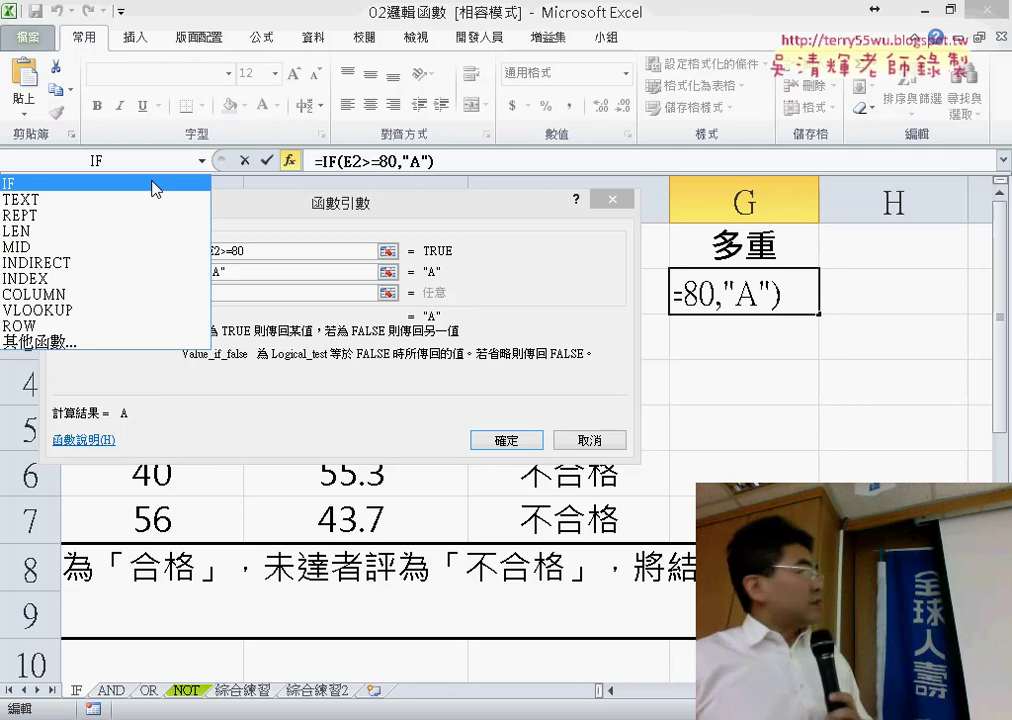
# - Nest an inner IF as the false value, testing E2>=70 and returning 'B'
pyautogui.click(155, 185)
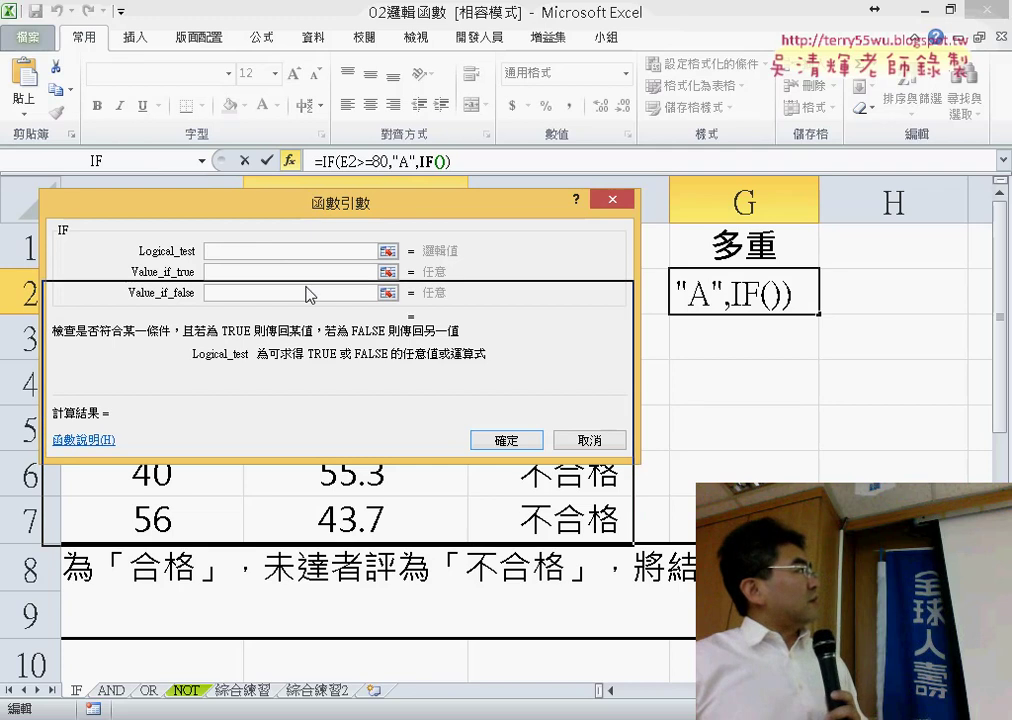
pyautogui.moveTo(313, 200); pyautogui.dragTo(311, 287)
pyautogui.moveTo(433, 314); pyautogui.dragTo(418, 332)
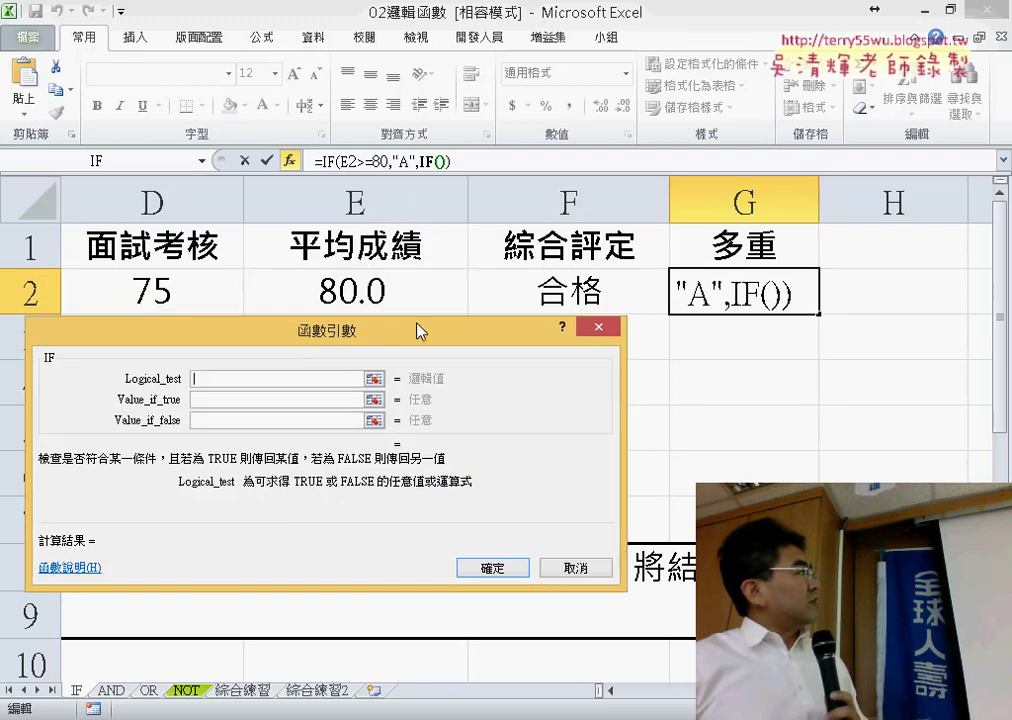
pyautogui.click(366, 275)
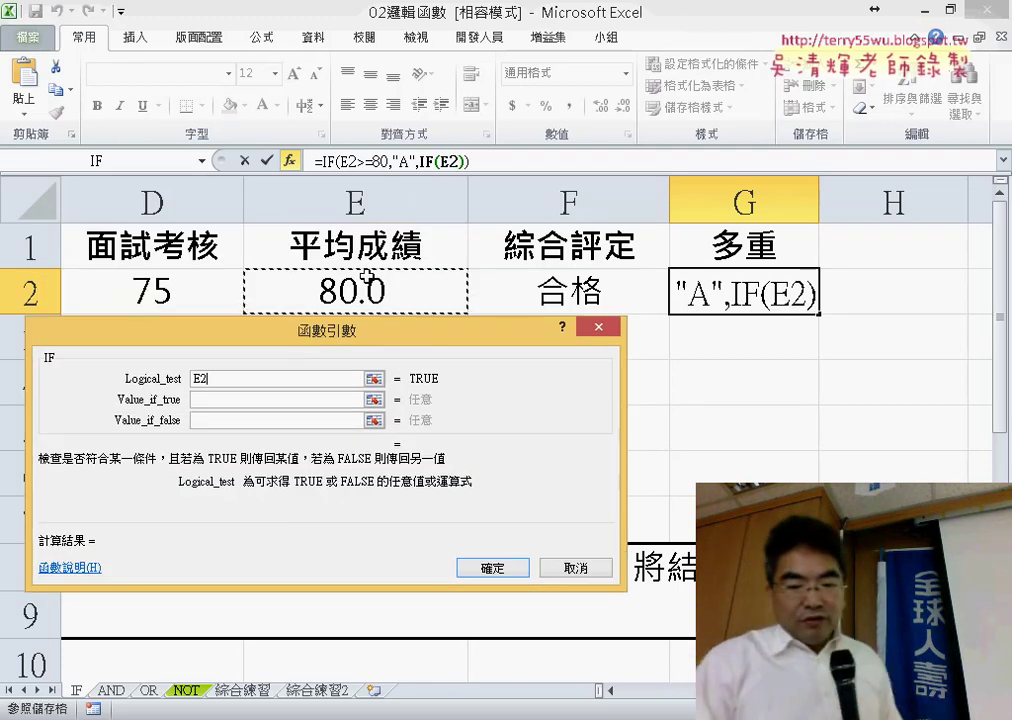
pyautogui.write('>=')
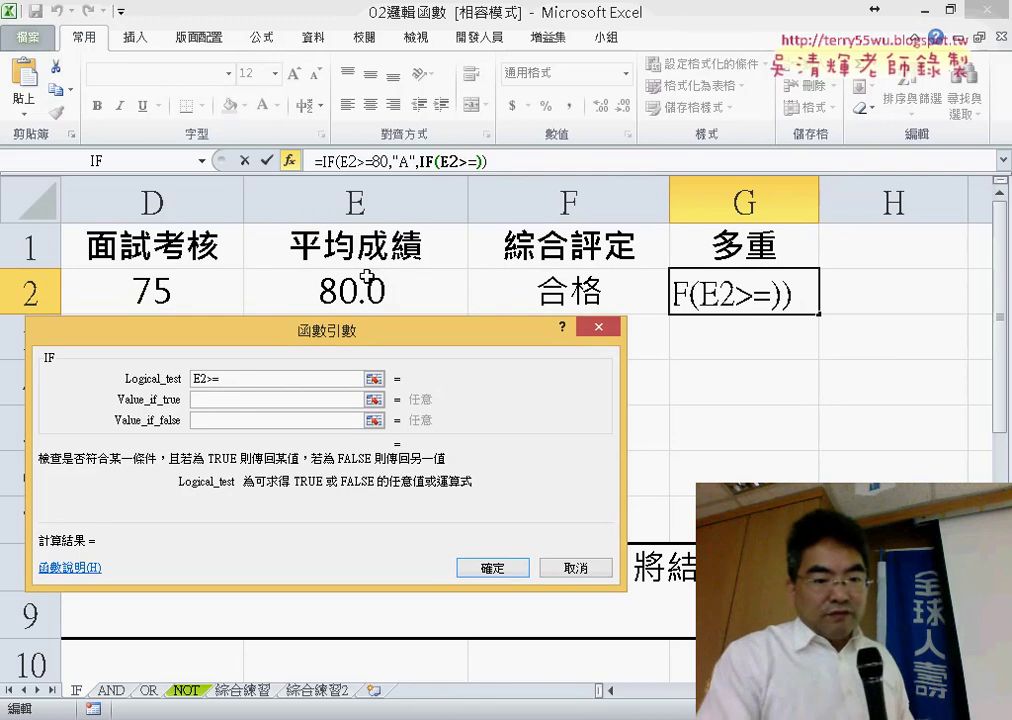
pyautogui.write('70')
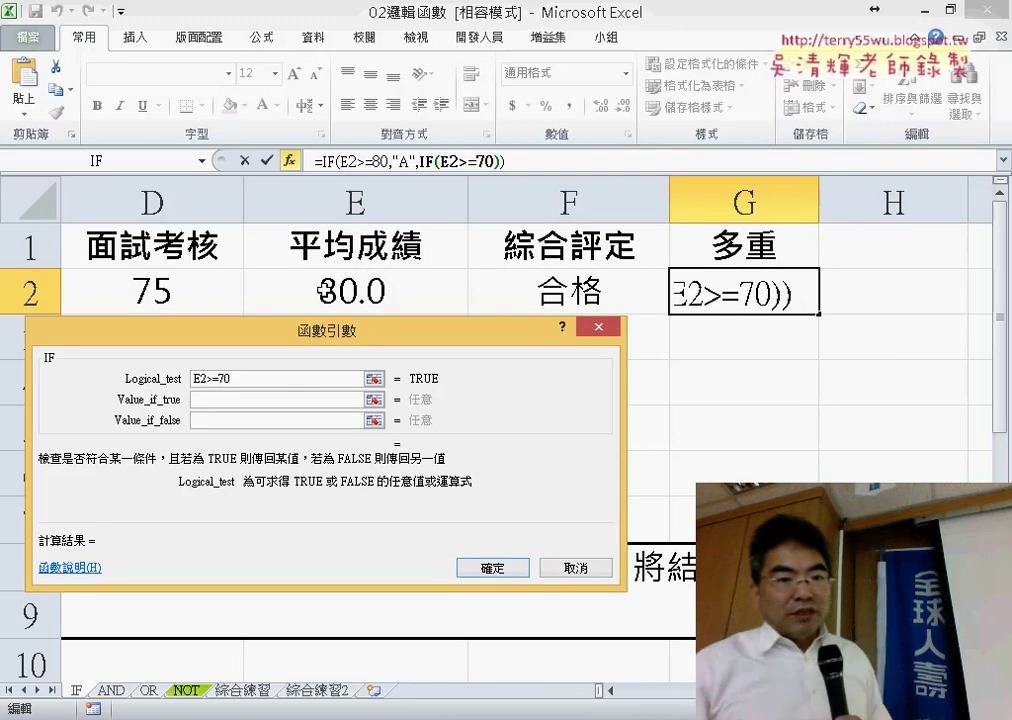
pyautogui.click(258, 400)
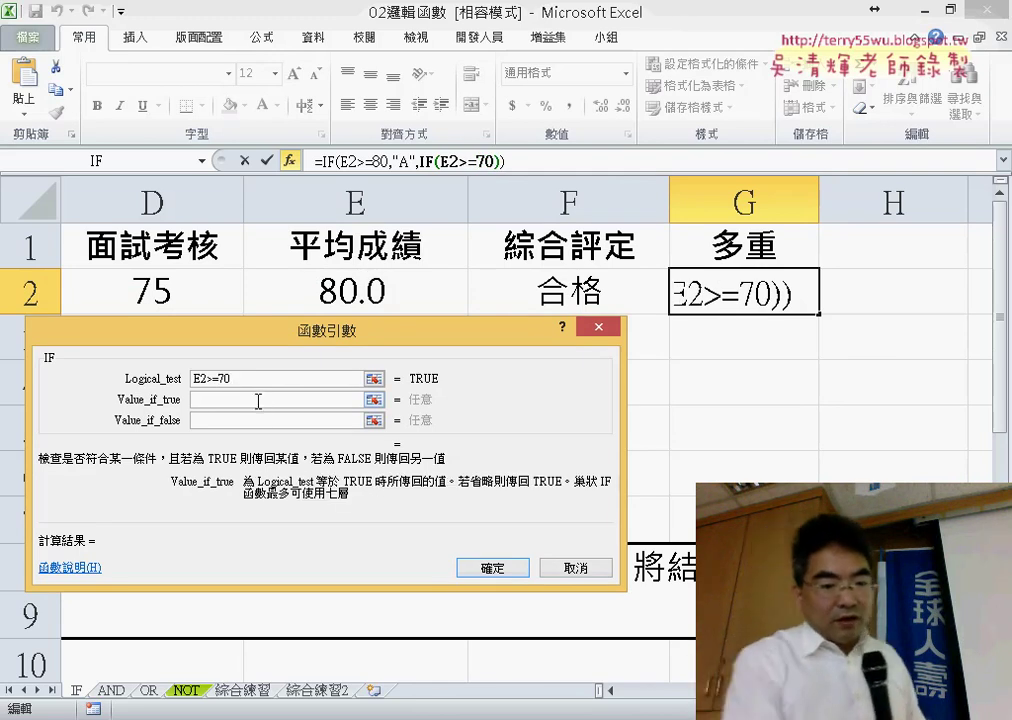
pyautogui.write('B')
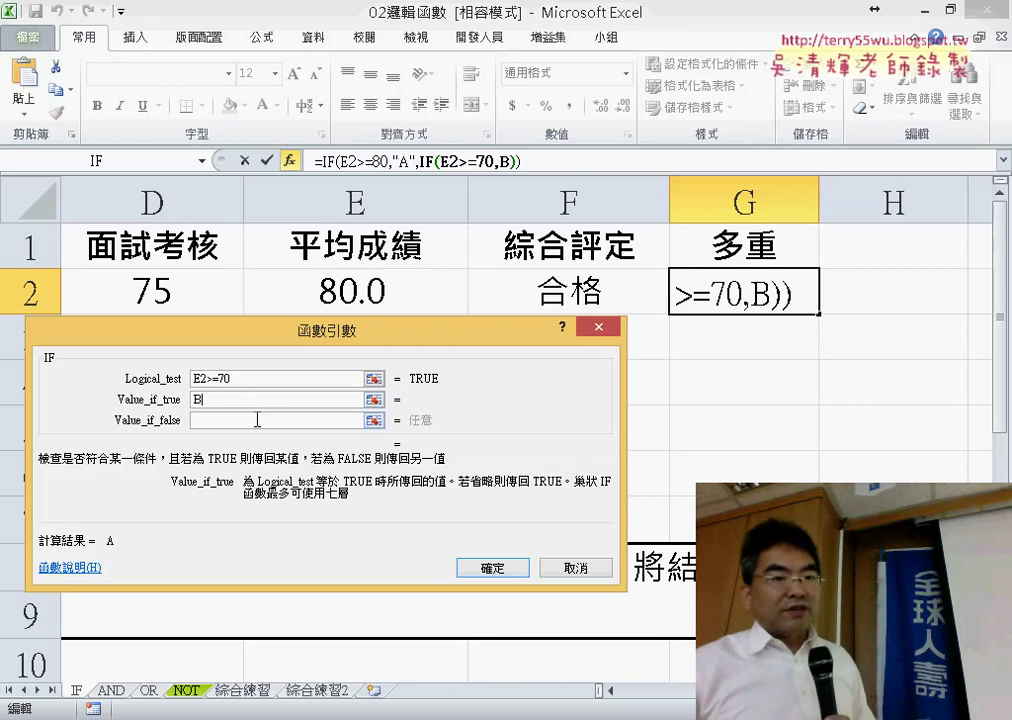
pyautogui.click(257, 420)
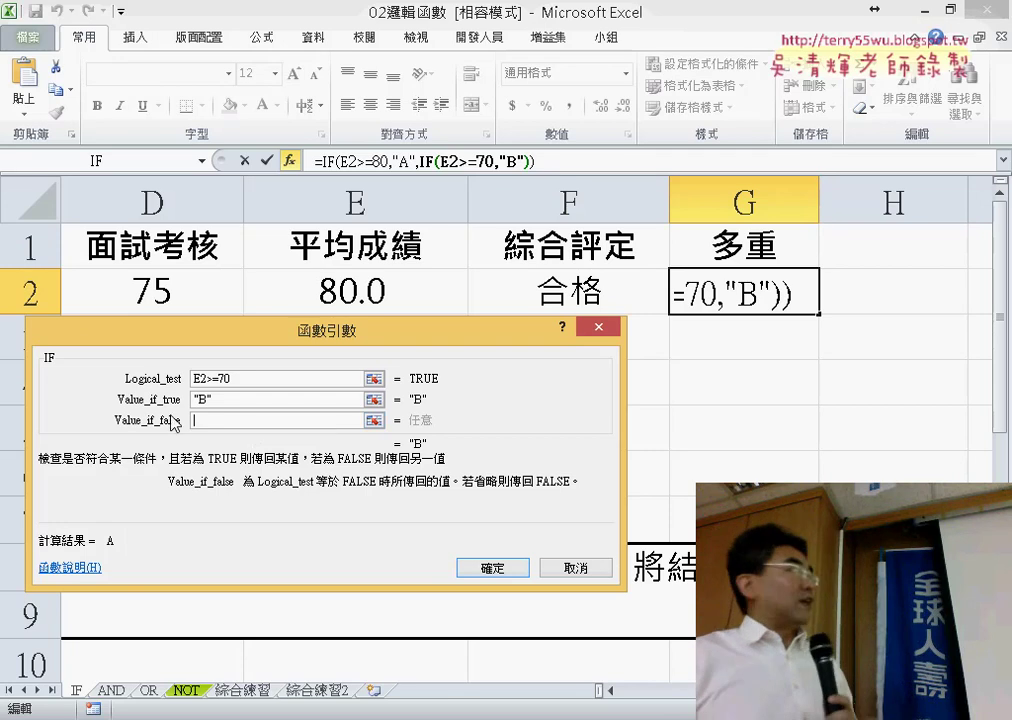
pyautogui.click(203, 161)
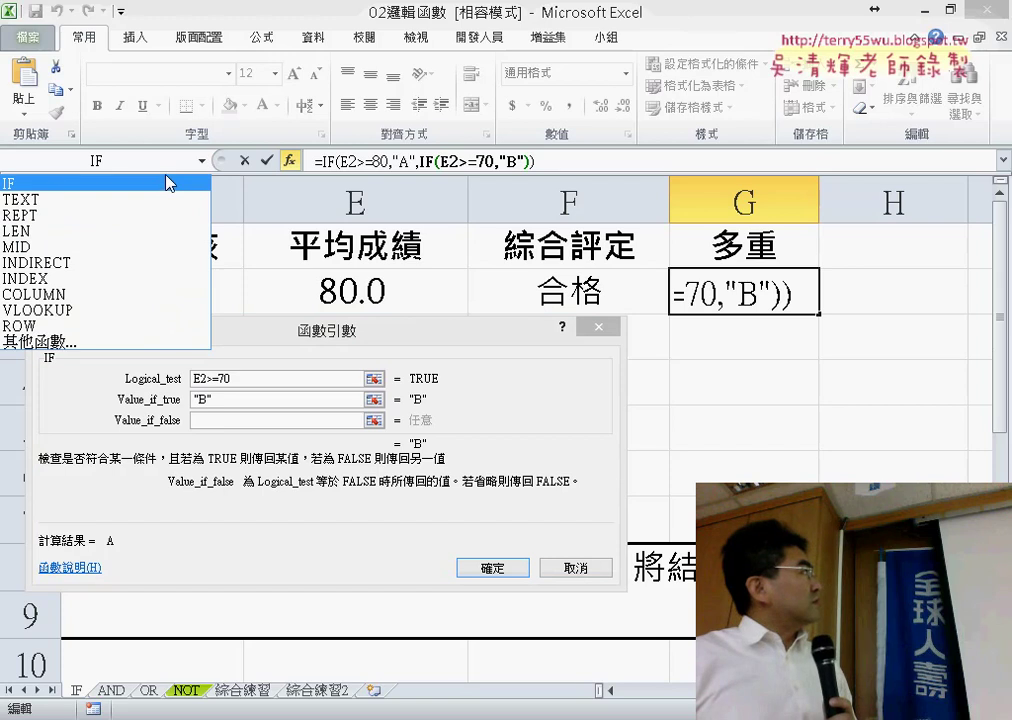
# - Nest a third IF in G2 testing E2>=60, returning "C" when true and "D" otherwise
pyautogui.click(169, 184)
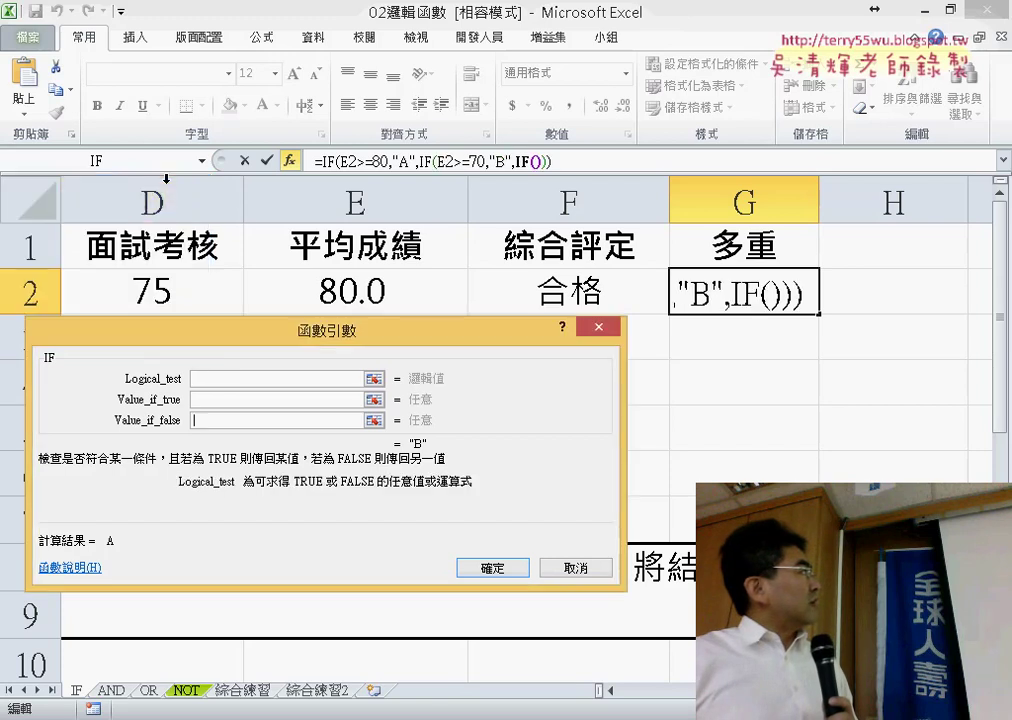
pyautogui.click(383, 291)
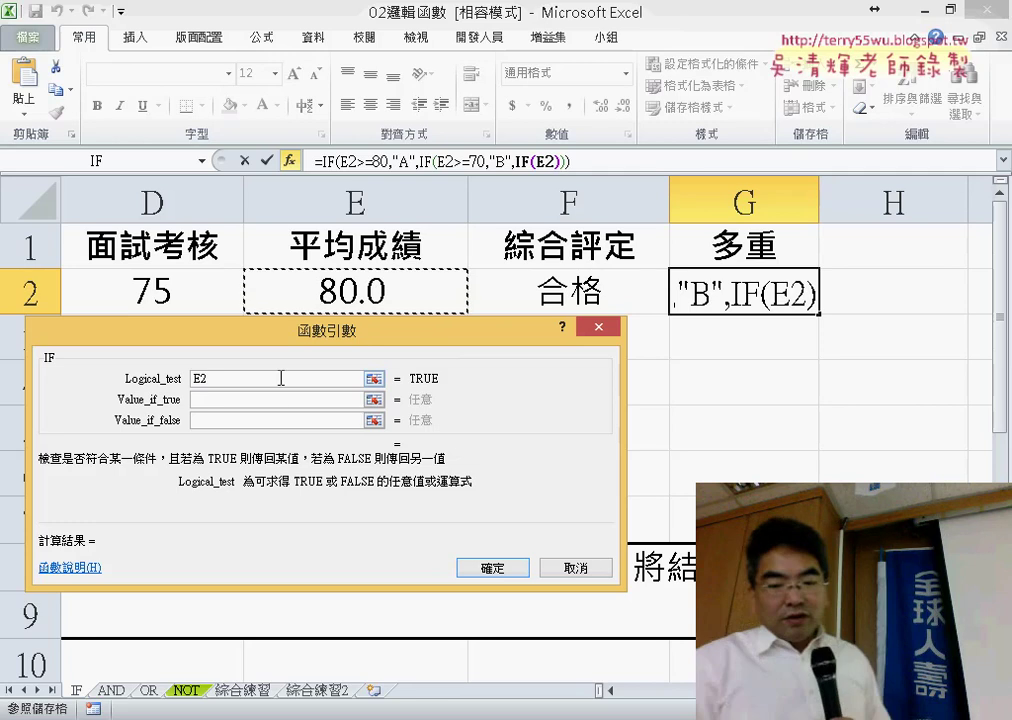
pyautogui.write('>=')
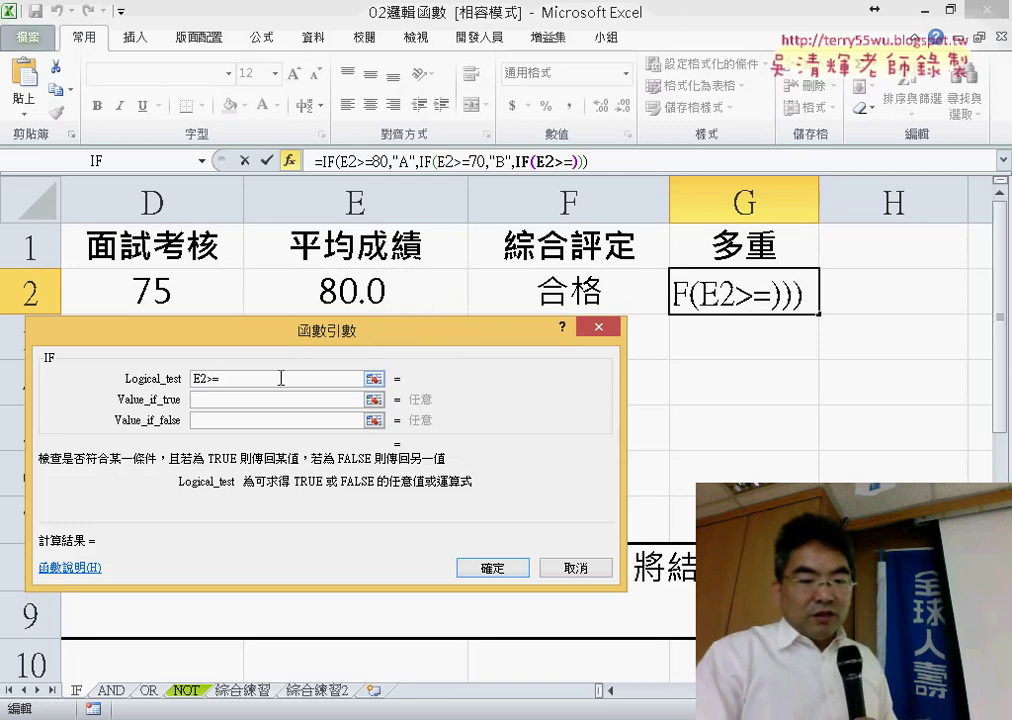
pyautogui.write('60')
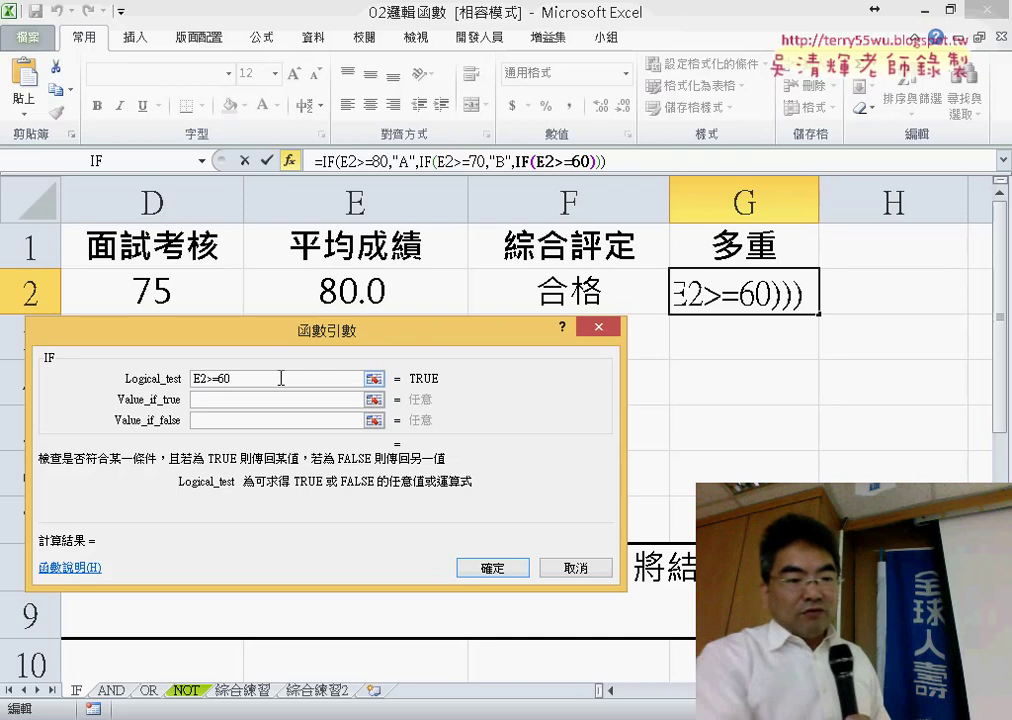
pyautogui.press('Tab')
pyautogui.write('C')
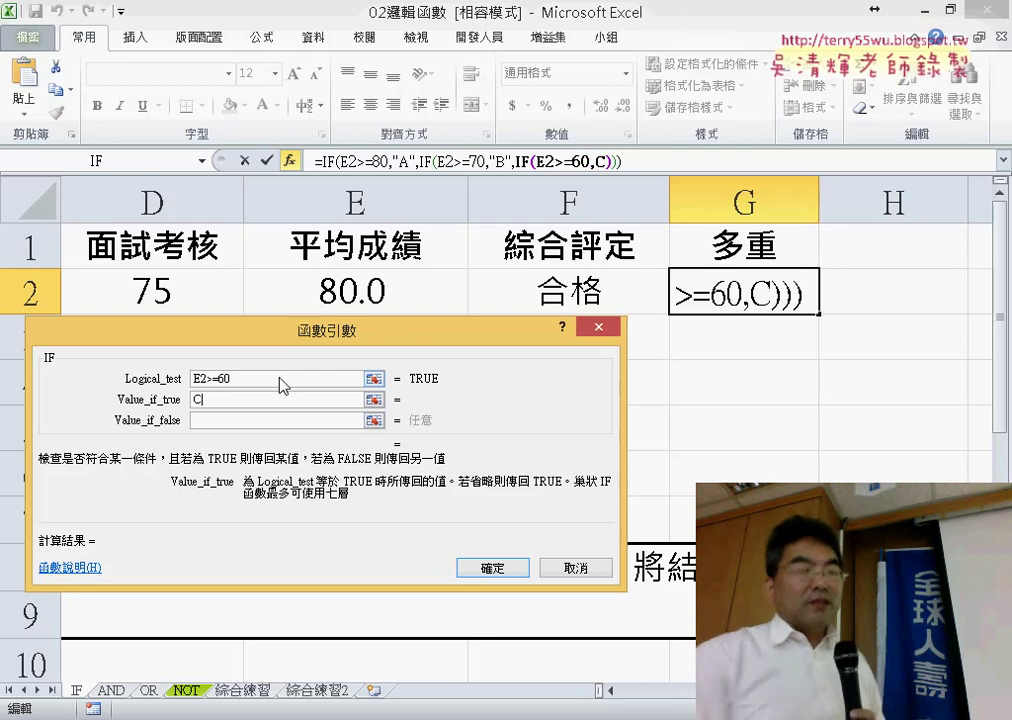
pyautogui.press('Tab')
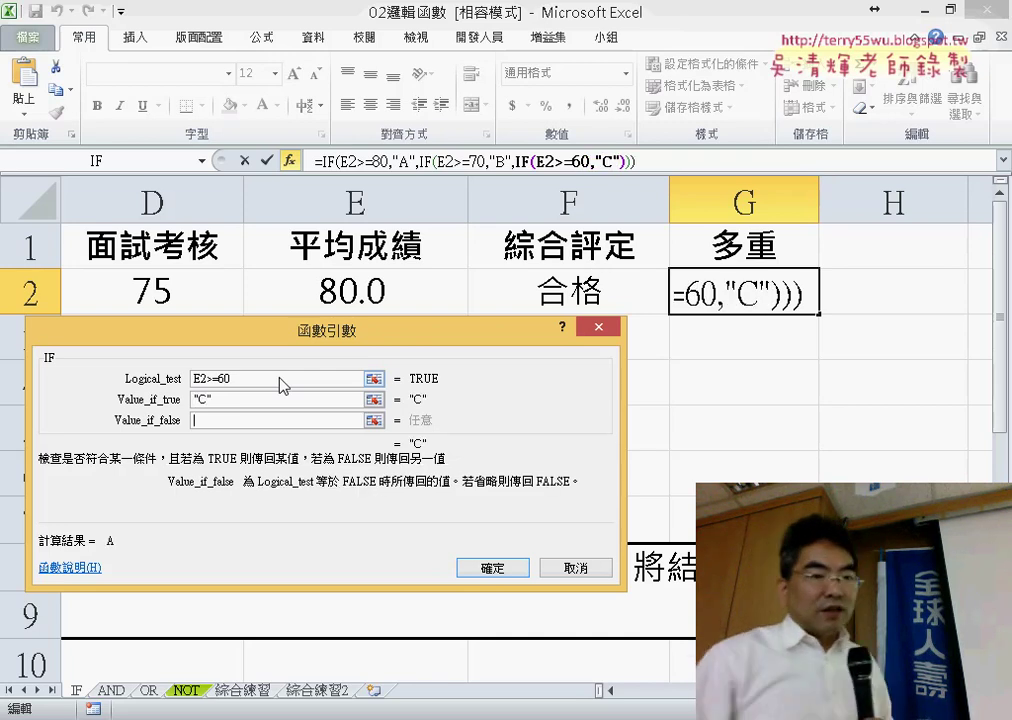
pyautogui.write('D')
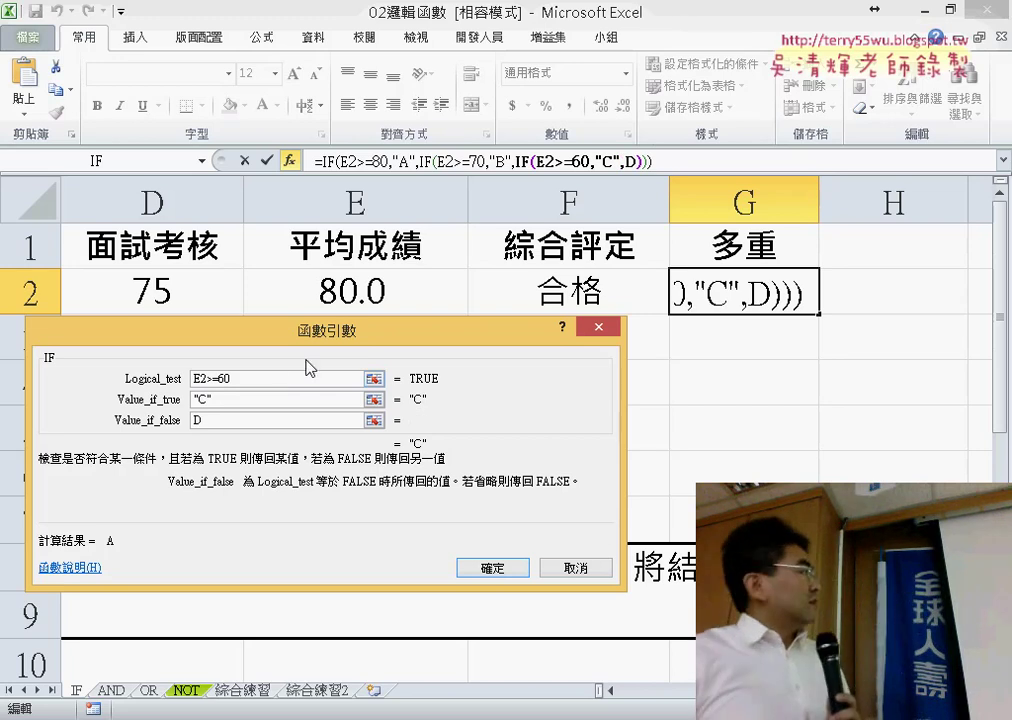
pyautogui.click(264, 406)
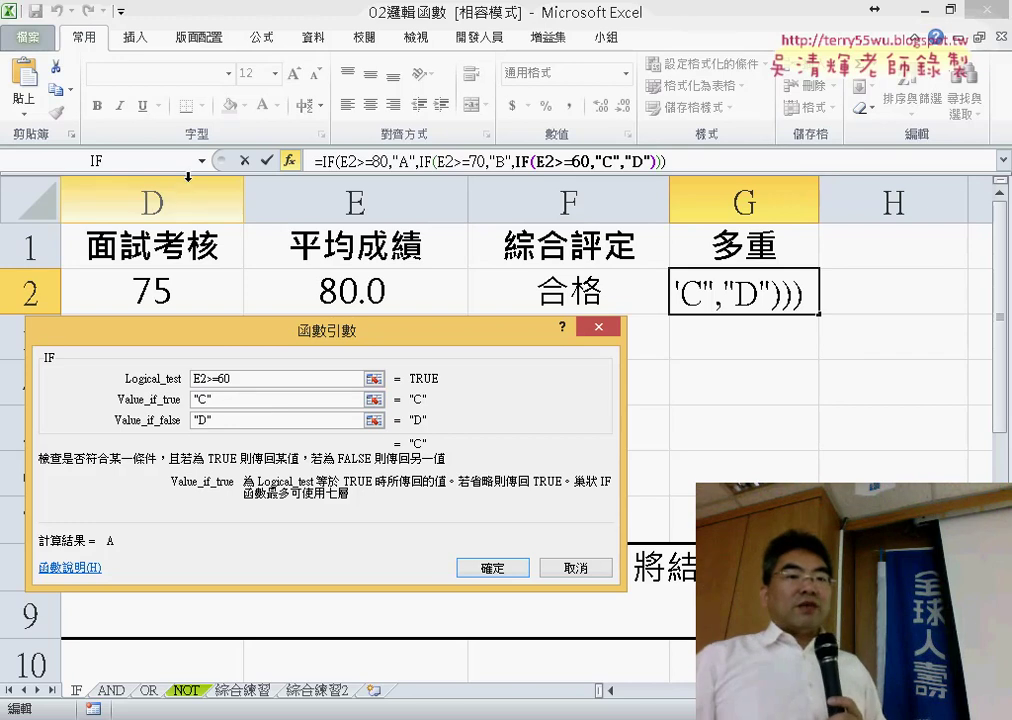
# - Confirm G2's grade formula, centre it, fill it down to G7, then select F2 to compare
pyautogui.click(502, 568)
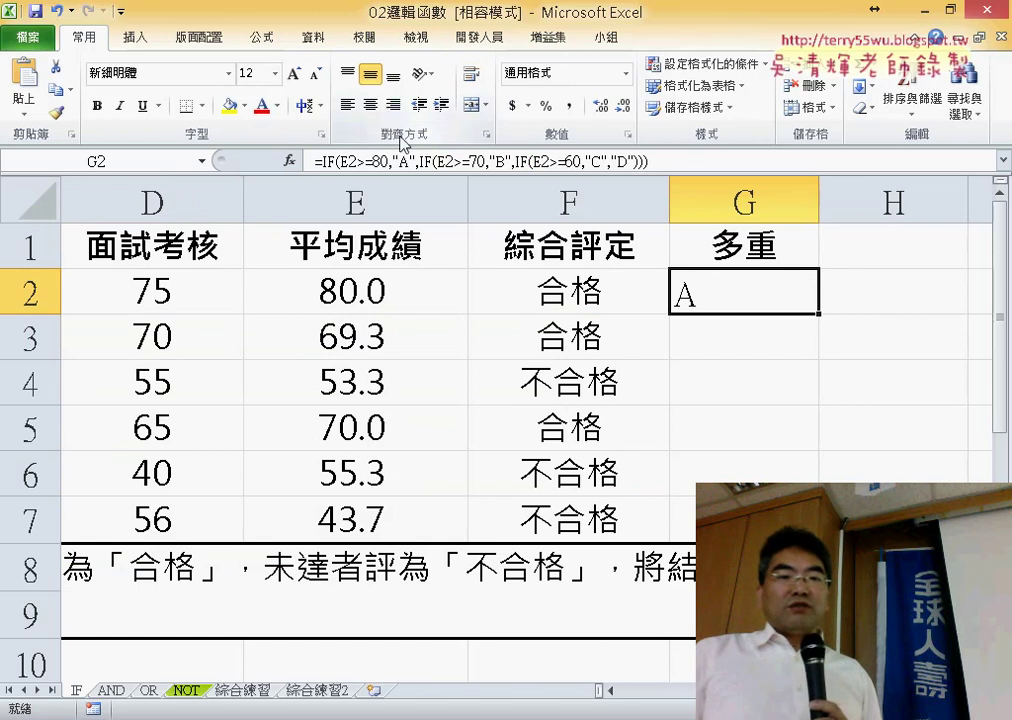
pyautogui.click(370, 104)
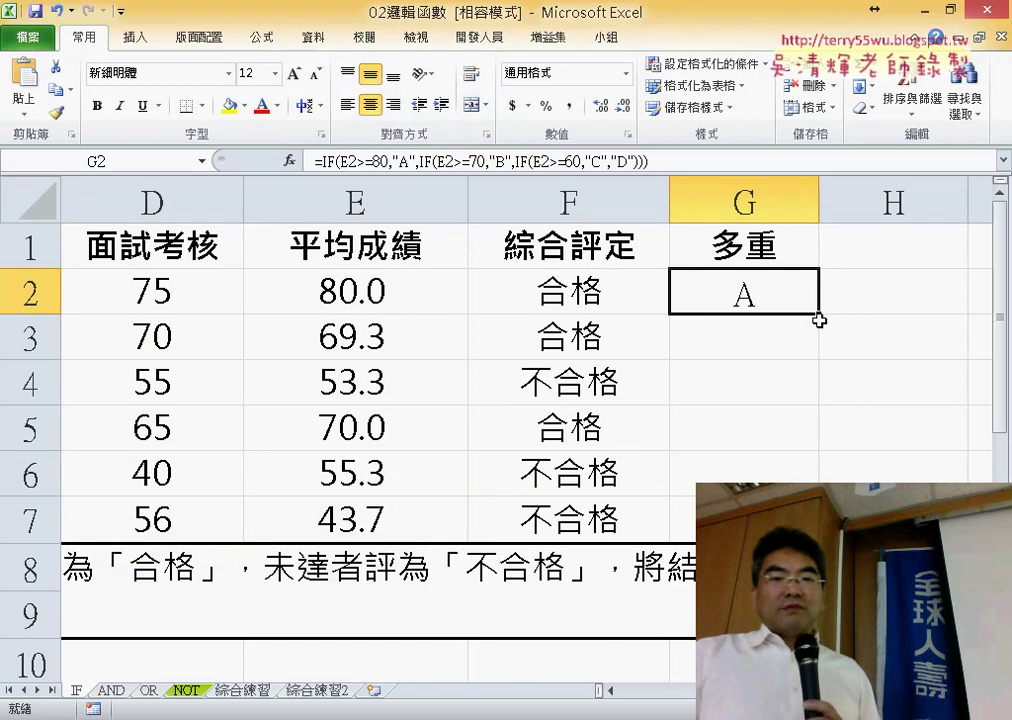
pyautogui.moveTo(819, 319); pyautogui.dragTo(819, 530)
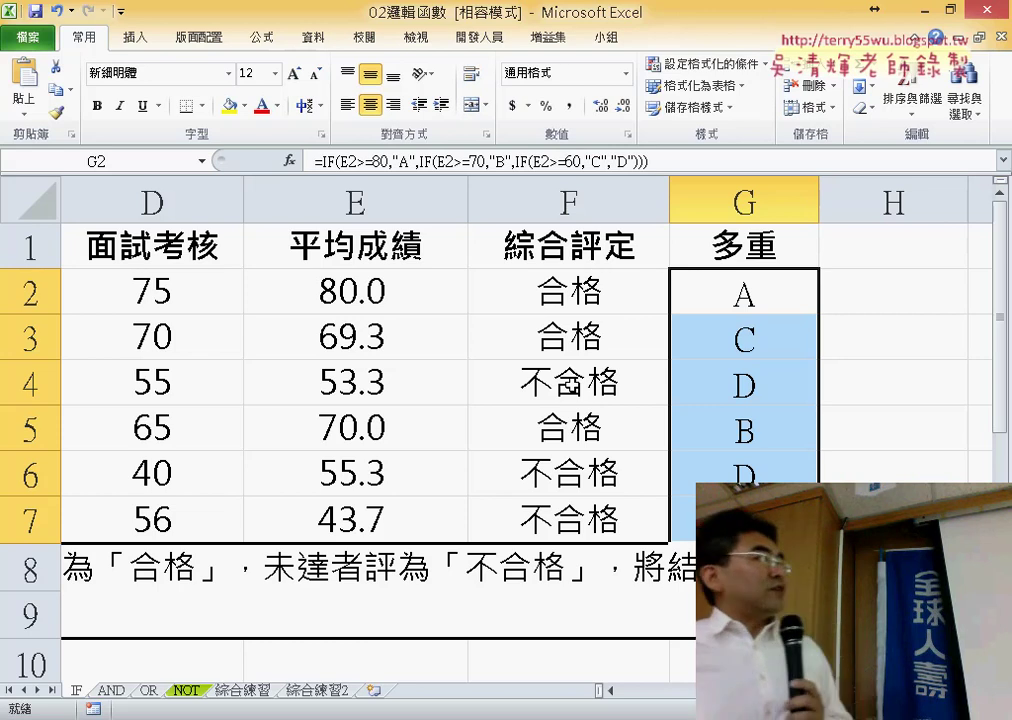
pyautogui.click(623, 296)
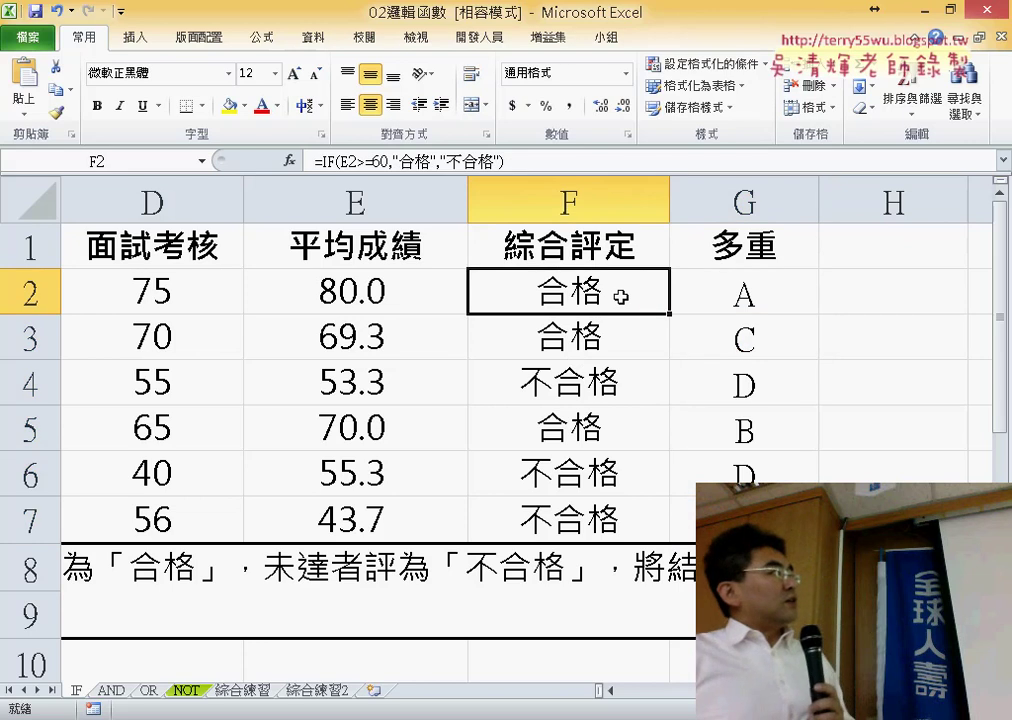
pyautogui.click(743, 296)
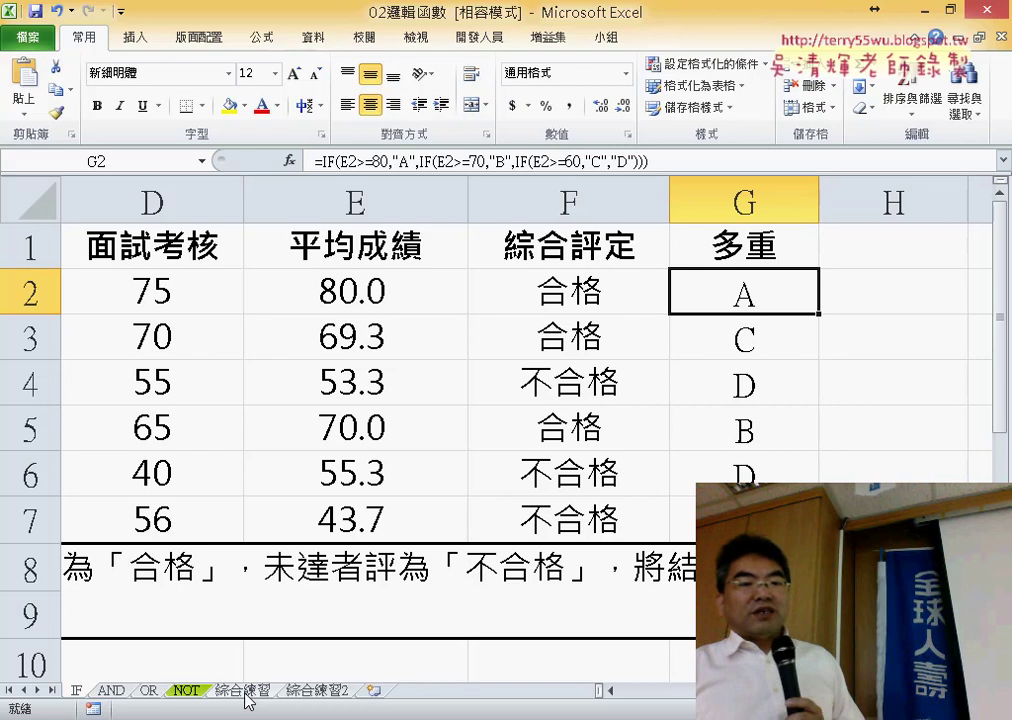
# - Show the 綜合練習 sheet, select the 備註 cell K4, then J4 to view its percentage formula
pyautogui.click(243, 690)
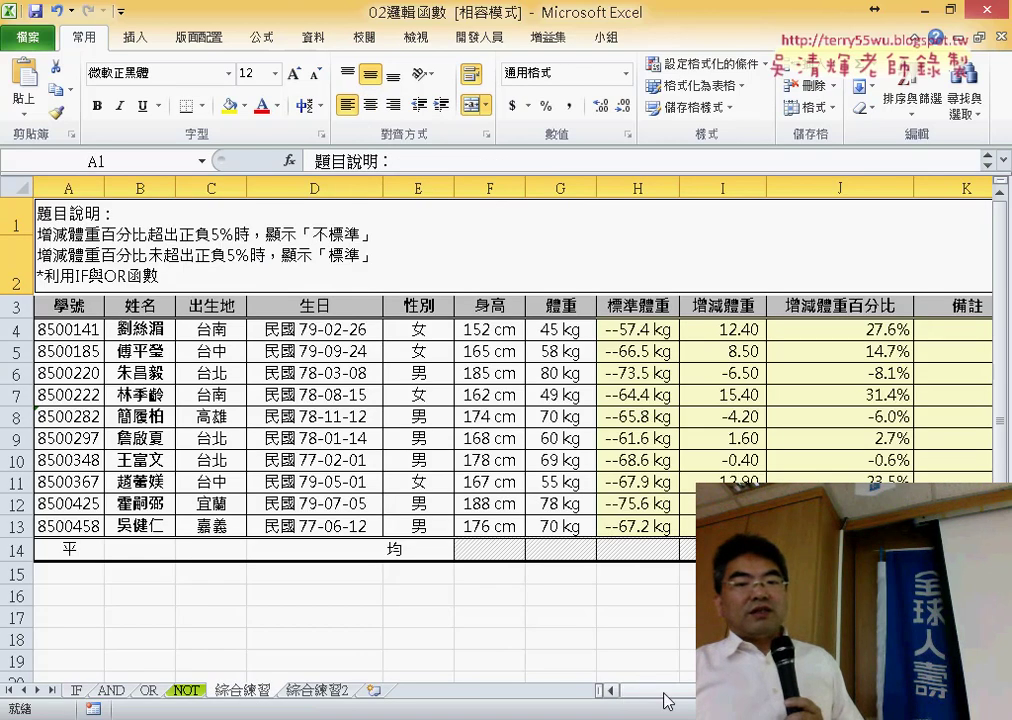
pyautogui.hscroll(1, 669, 696)
pyautogui.click(920, 339)
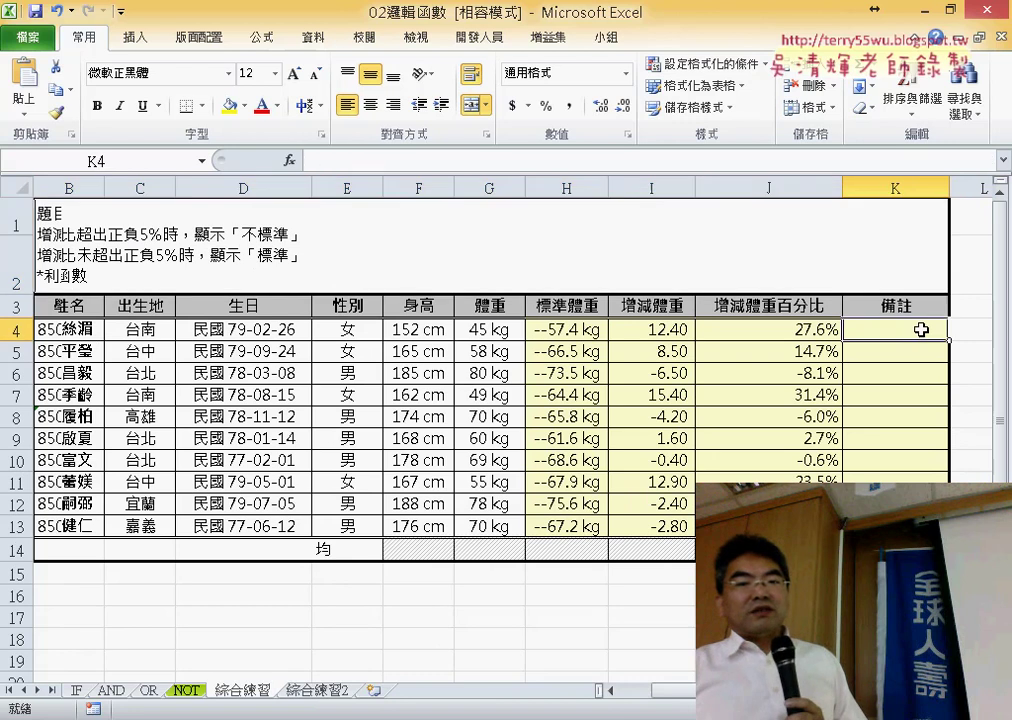
pyautogui.click(803, 330)
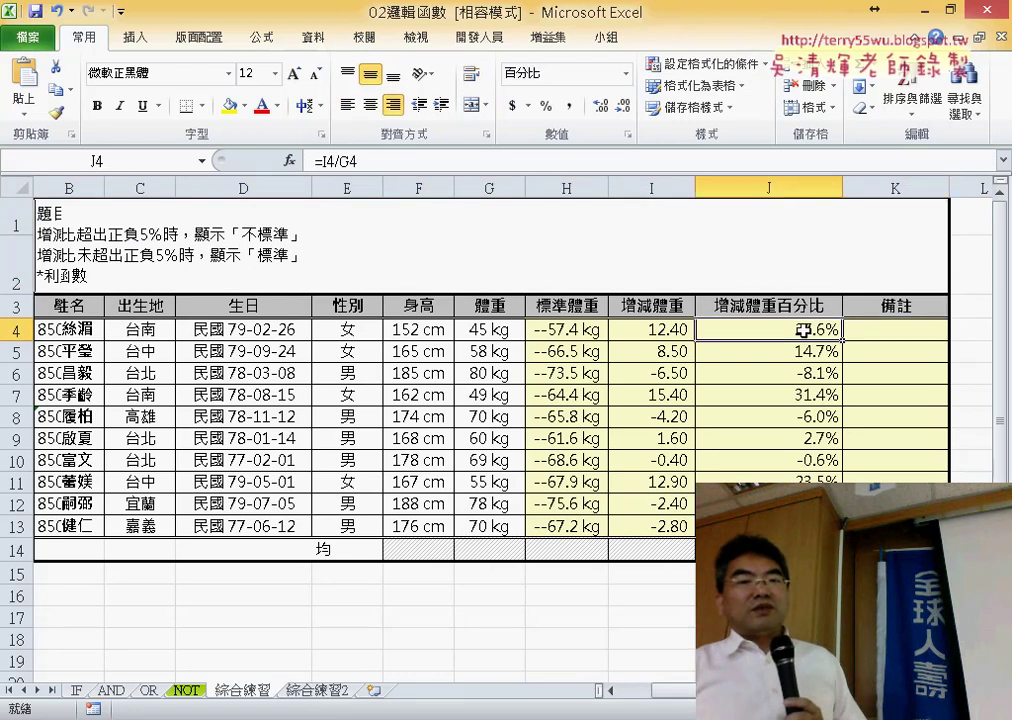